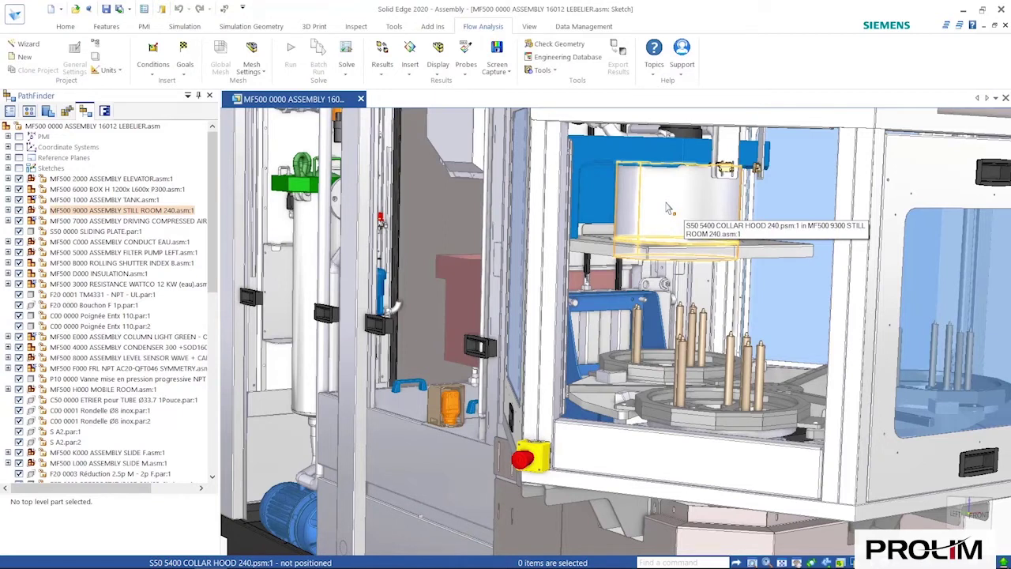
{"action": "middle_click_drag", "start_coordinate": [667, 208], "coordinate": [672, 332]}
{"action": "scroll", "coordinate": [673, 359], "scroll_direction": "down", "scroll_amount": 5}
{"action": "scroll", "coordinate": [678, 357], "scroll_direction": "down", "scroll_amount": 3}
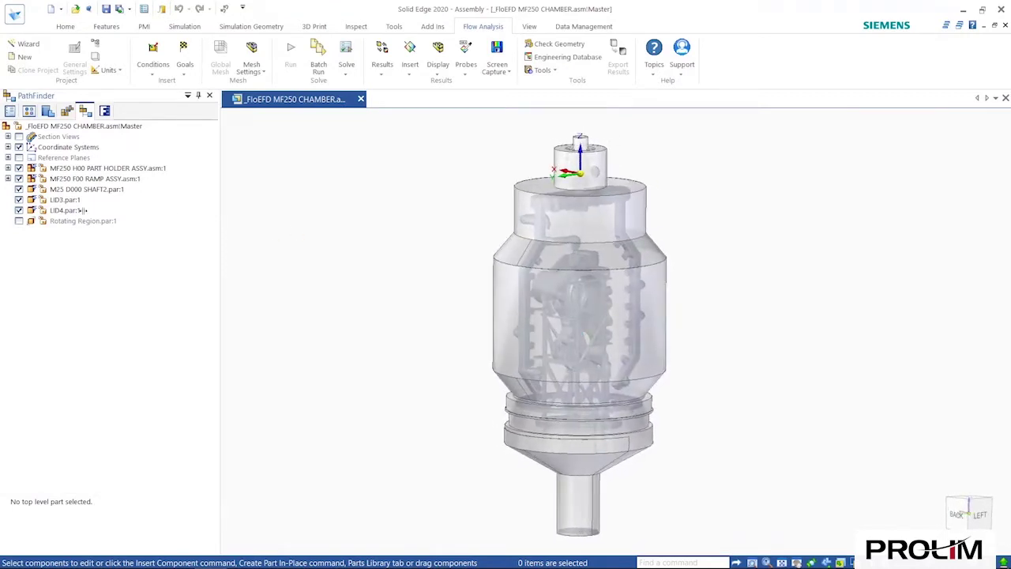
Inspect the chamber's interior with M25 D000 SHAFT2 temporarily hidden and in section view, including the LID4 lid closing the bottom outlet pipe.
{"action": "left_click", "coordinate": [19, 189]}
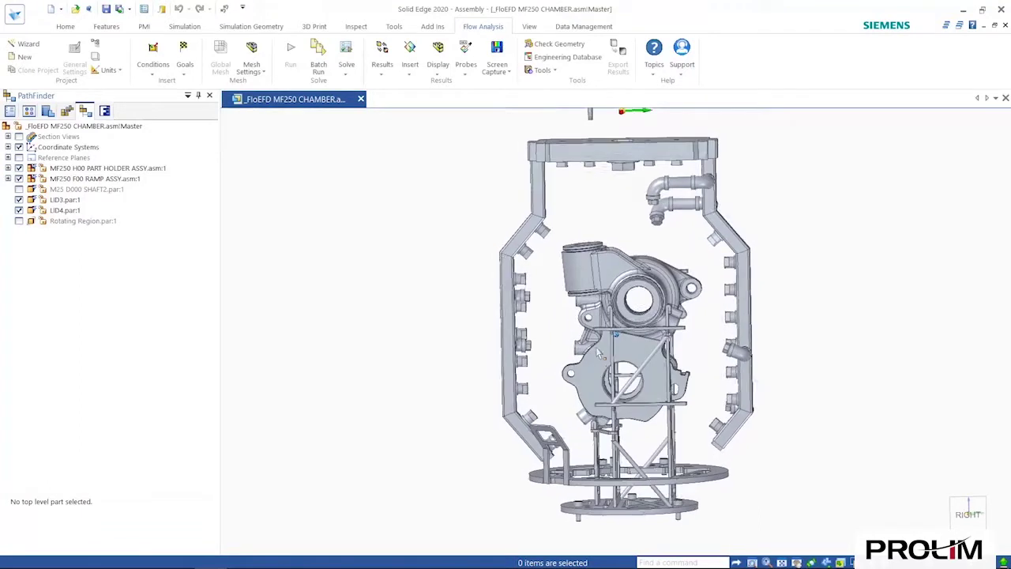
{"action": "left_click", "coordinate": [19, 190]}
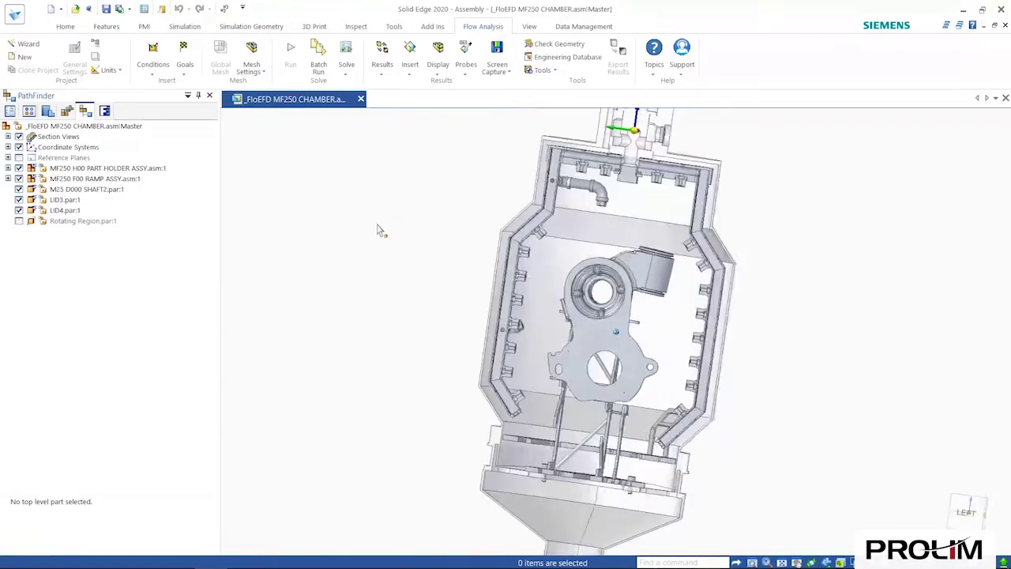
{"action": "scroll", "coordinate": [654, 183], "scroll_direction": "up", "scroll_amount": 5}
{"action": "mouse_move", "coordinate": [655, 182]}
{"action": "middle_mouse_down"}
{"action": "mouse_move", "coordinate": [662, 197]}
{"action": "mouse_move", "coordinate": [609, 190]}
{"action": "mouse_move", "coordinate": [553, 229]}
{"action": "middle_mouse_up"}
{"action": "mouse_move", "coordinate": [419, 223]}
{"action": "middle_mouse_down"}
{"action": "mouse_move", "coordinate": [429, 230]}
{"action": "mouse_move", "coordinate": [411, 195]}
{"action": "mouse_move", "coordinate": [545, 294]}
{"action": "mouse_move", "coordinate": [518, 293]}
{"action": "mouse_move", "coordinate": [515, 279]}
{"action": "mouse_move", "coordinate": [542, 296]}
{"action": "mouse_move", "coordinate": [558, 392]}
{"action": "mouse_move", "coordinate": [533, 419]}
{"action": "middle_mouse_up"}
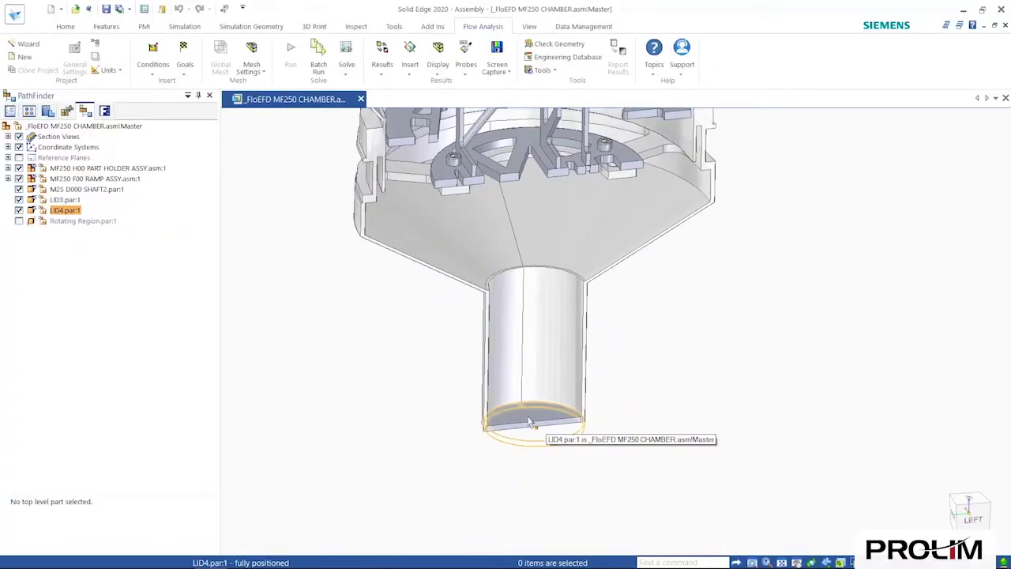
{"action": "middle_click_drag", "start_coordinate": [621, 385], "coordinate": [764, 323]}
{"action": "scroll", "coordinate": [764, 322], "scroll_direction": "down", "scroll_amount": 5}
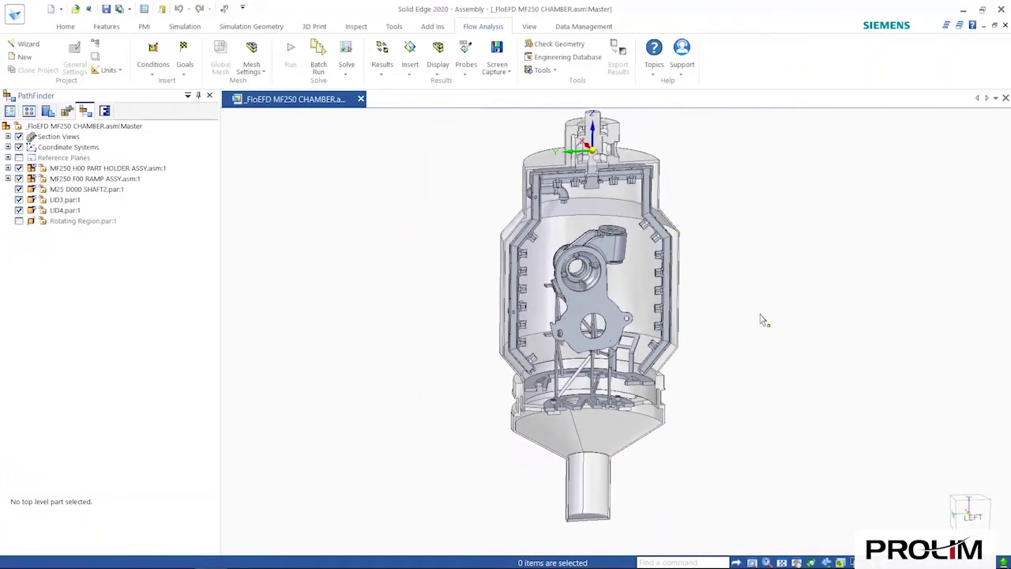
{"action": "middle_click_drag", "start_coordinate": [427, 270], "coordinate": [404, 266]}
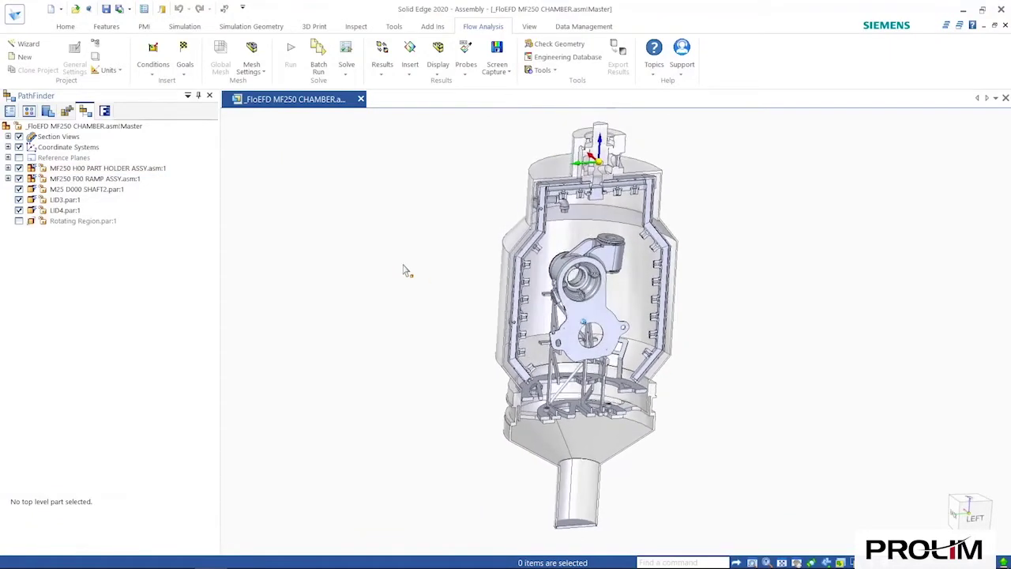
Check the chamber geometry for an internal analysis by displaying its fluid volume, and close the geometry check.
{"action": "left_click", "coordinate": [556, 45]}
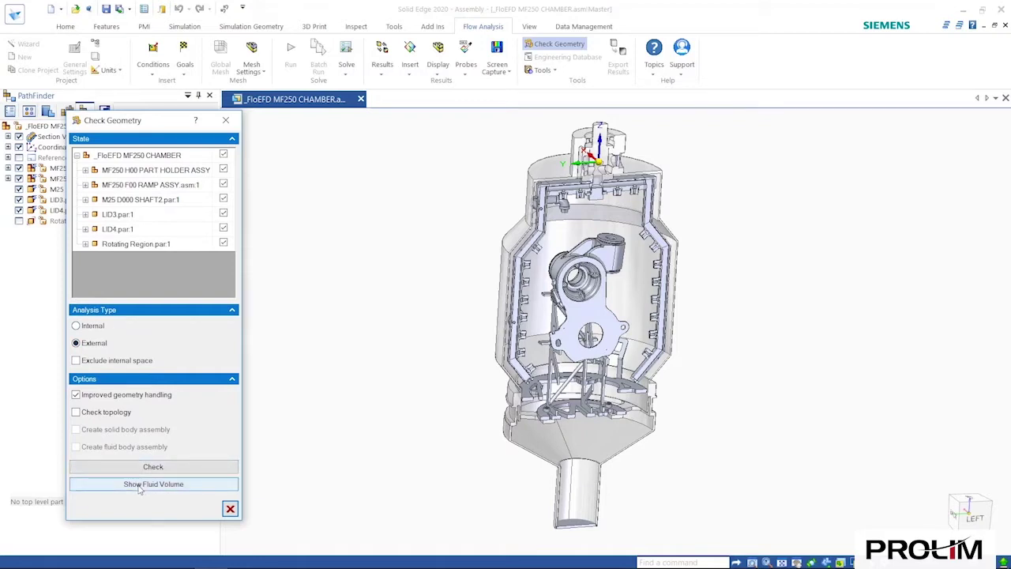
{"action": "left_click", "coordinate": [79, 326]}
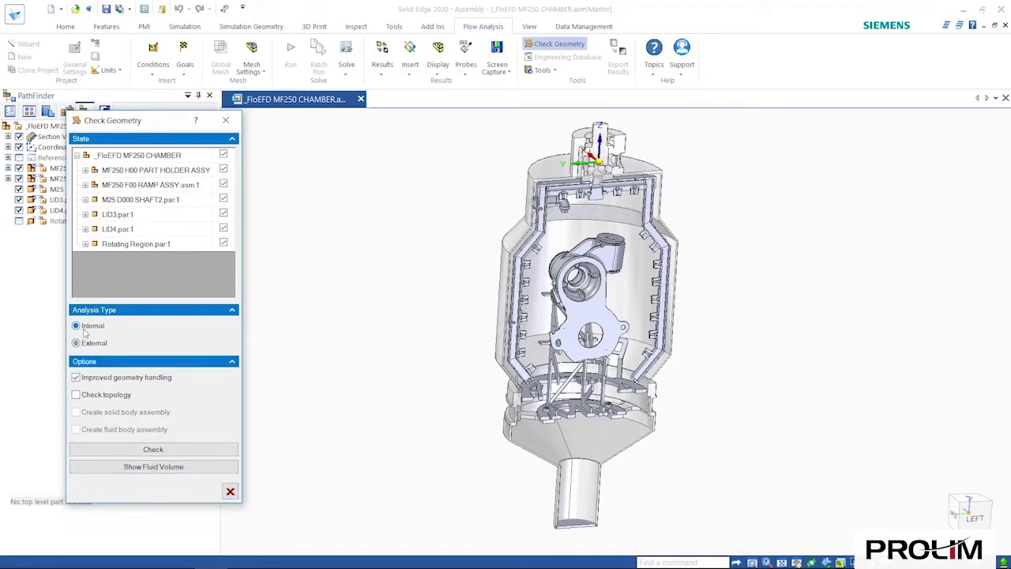
{"action": "left_click", "coordinate": [151, 470]}
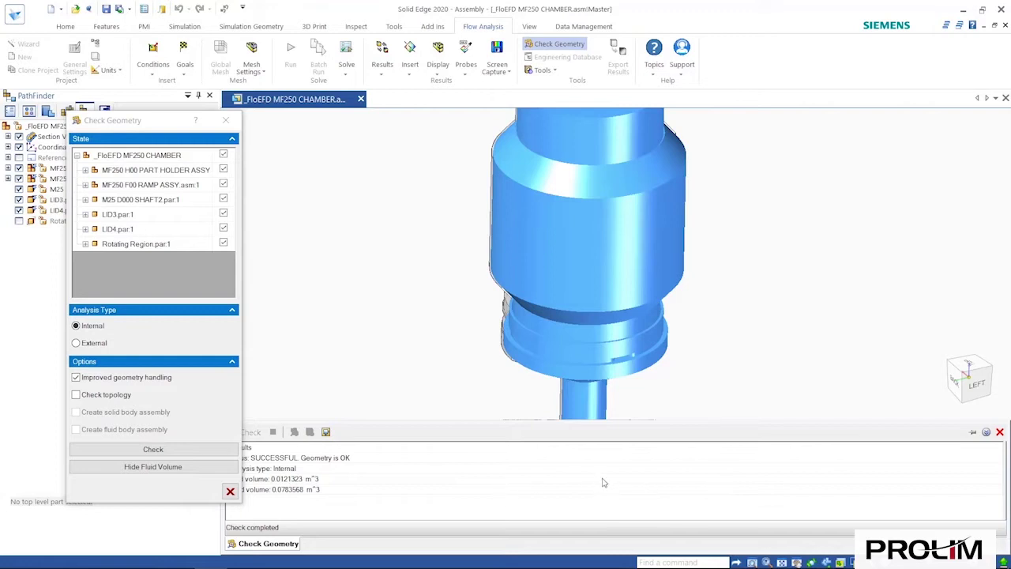
{"action": "left_click", "coordinate": [230, 491]}
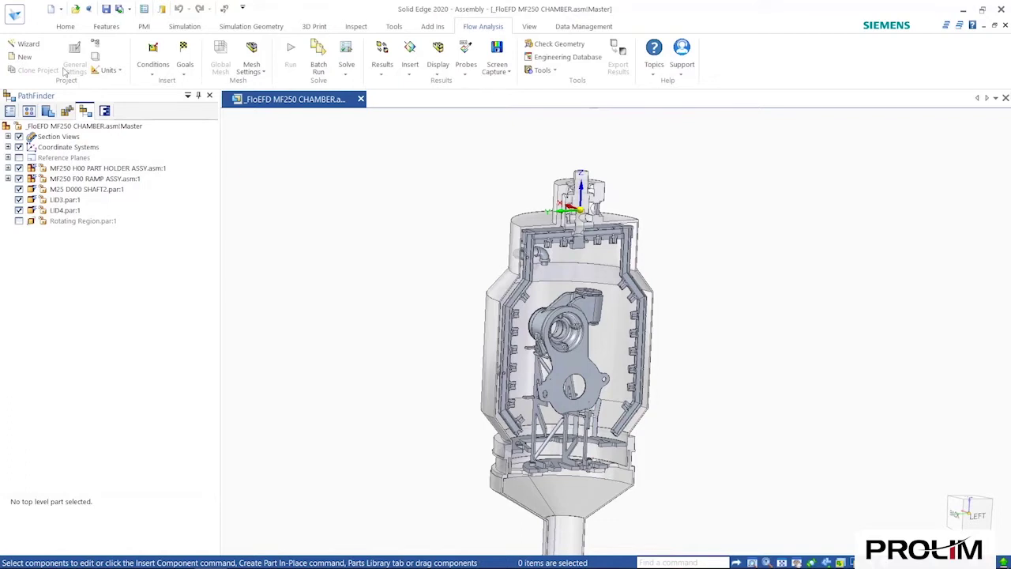
Start a new flow analysis project with the wizard and name it Drying.
{"action": "left_click", "coordinate": [26, 45]}
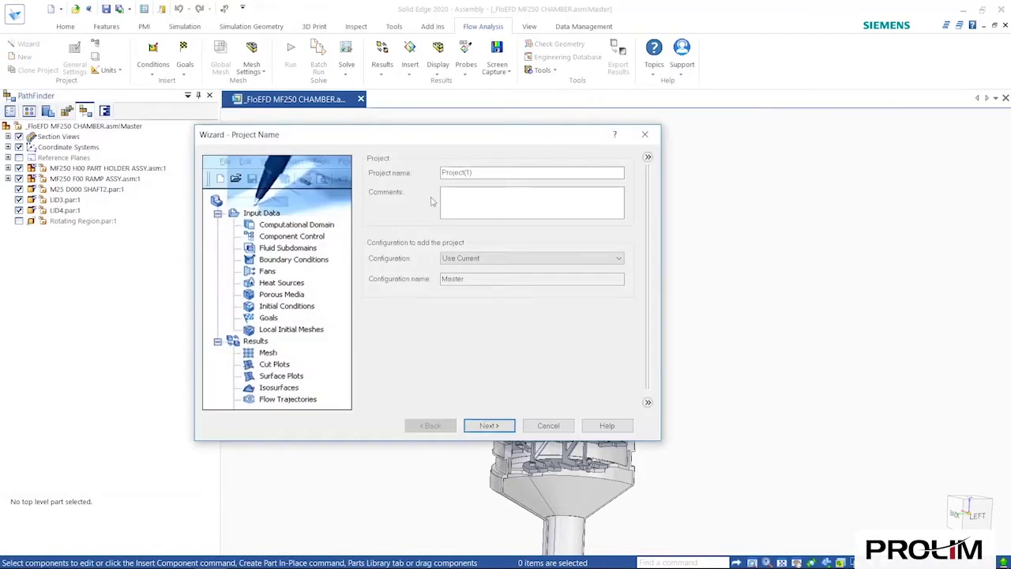
{"action": "left_click_drag", "start_coordinate": [479, 175], "coordinate": [402, 171]}
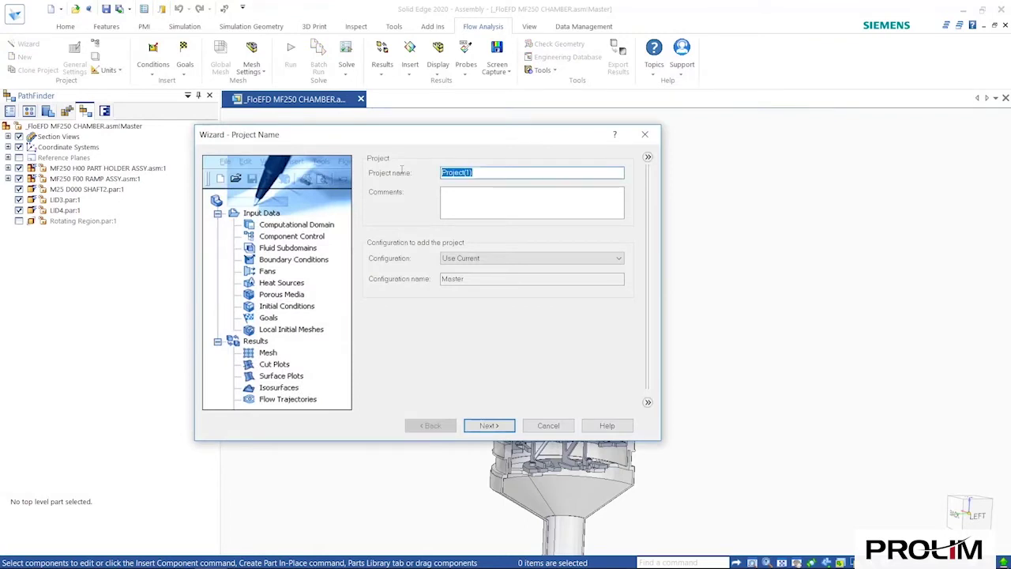
{"action": "type", "text": "Drying"}
{"action": "left_click", "coordinate": [489, 426]}
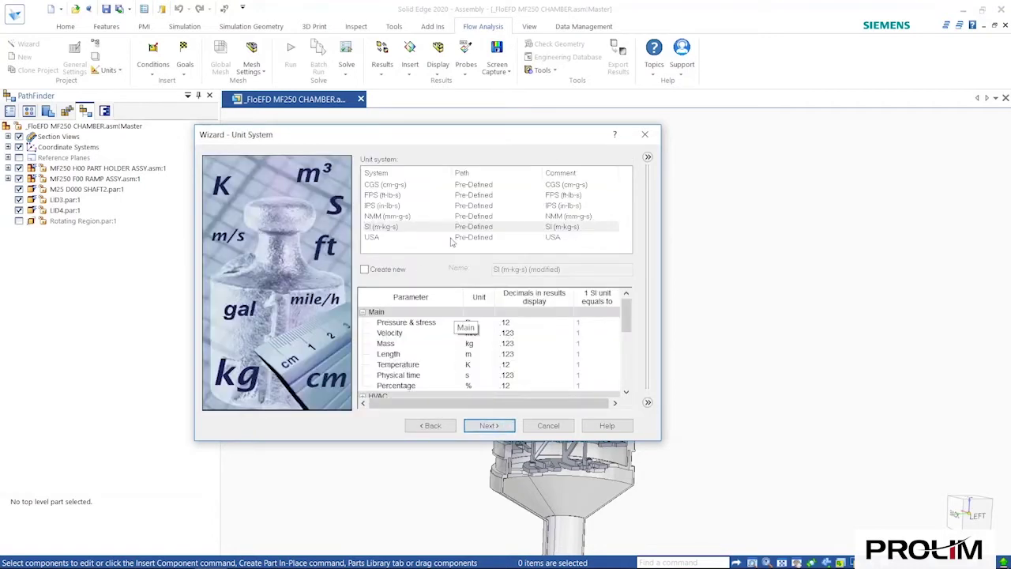
Set the project's temperature unit to Celsius and its pressure and stress unit to bar.
{"action": "left_click", "coordinate": [478, 364]}
{"action": "left_click", "coordinate": [490, 365]}
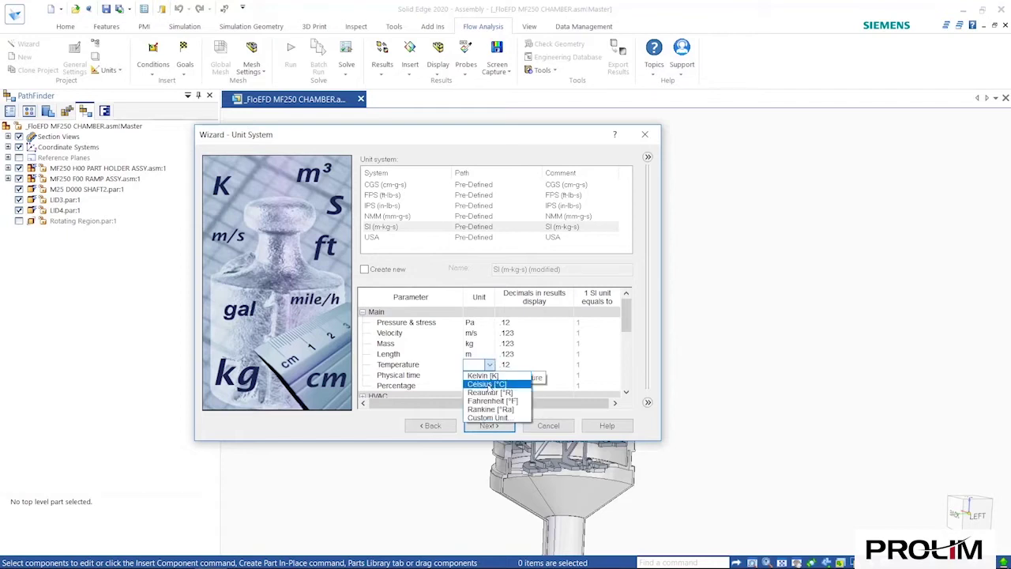
{"action": "left_click", "coordinate": [487, 384]}
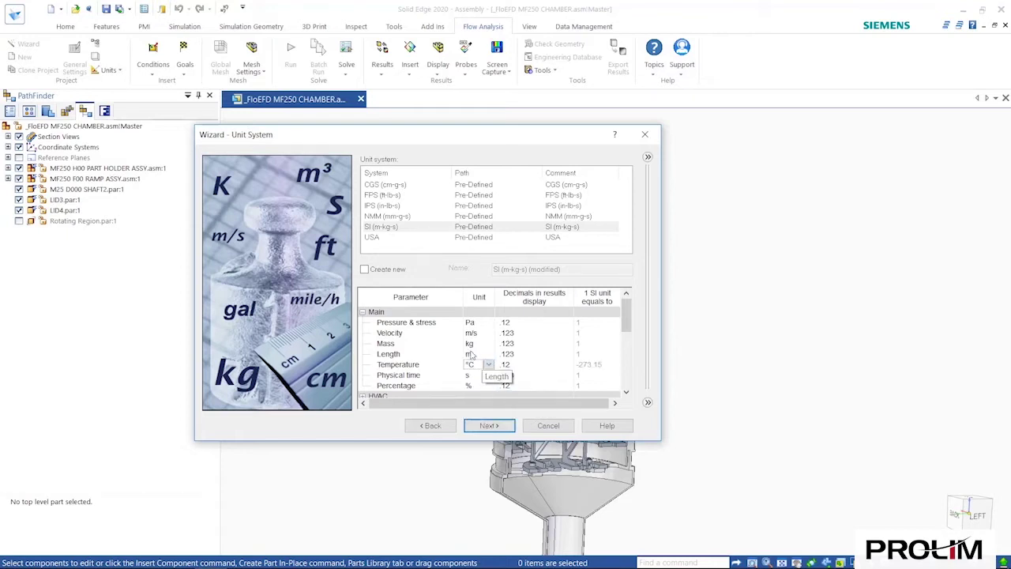
{"action": "left_click", "coordinate": [479, 324]}
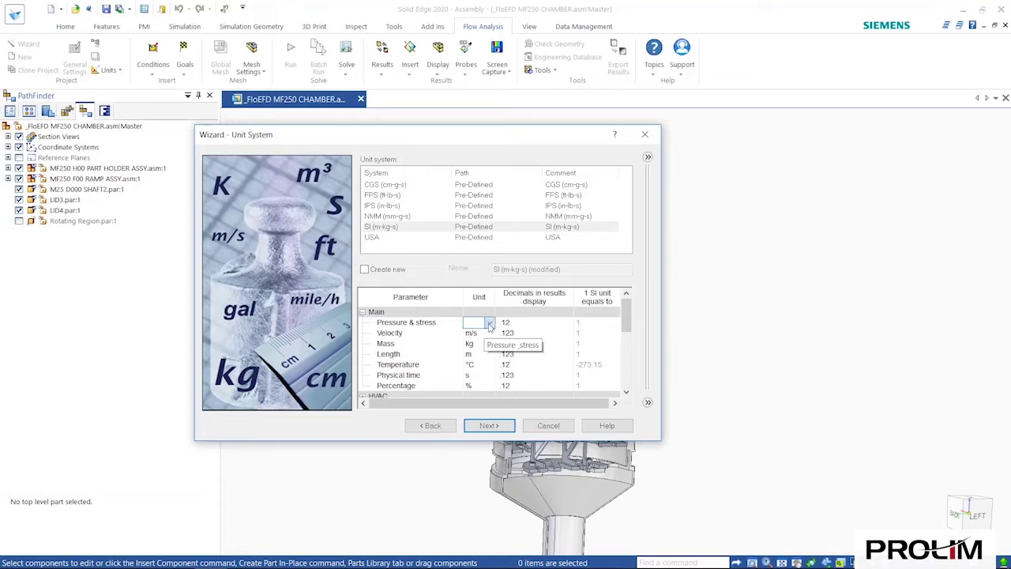
{"action": "left_click", "coordinate": [490, 324]}
{"action": "left_click", "coordinate": [483, 502]}
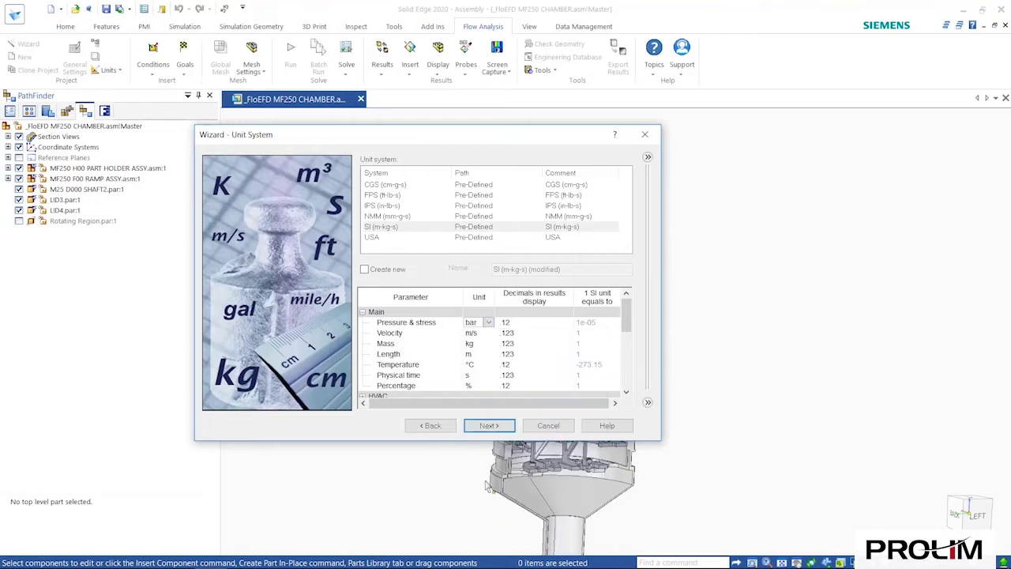
Set the volume flow rate unit under Loads&Motion to liter/minute and accept the unit system.
{"action": "scroll", "coordinate": [427, 356], "scroll_direction": "down", "scroll_amount": 2}
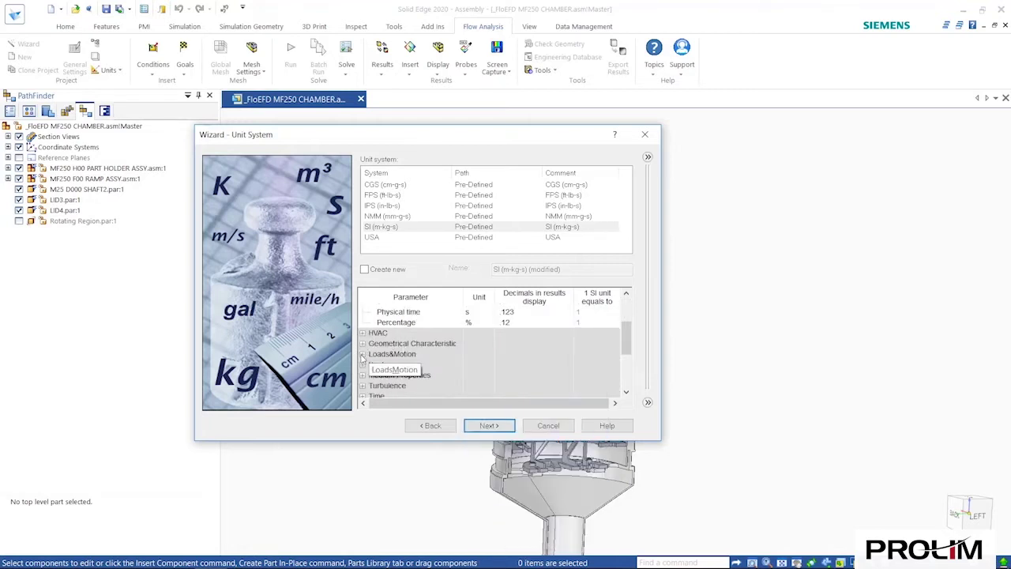
{"action": "left_click", "coordinate": [362, 354]}
{"action": "scroll", "coordinate": [484, 360], "scroll_direction": "down", "scroll_amount": 2}
{"action": "left_click", "coordinate": [484, 356]}
{"action": "left_click", "coordinate": [489, 355]}
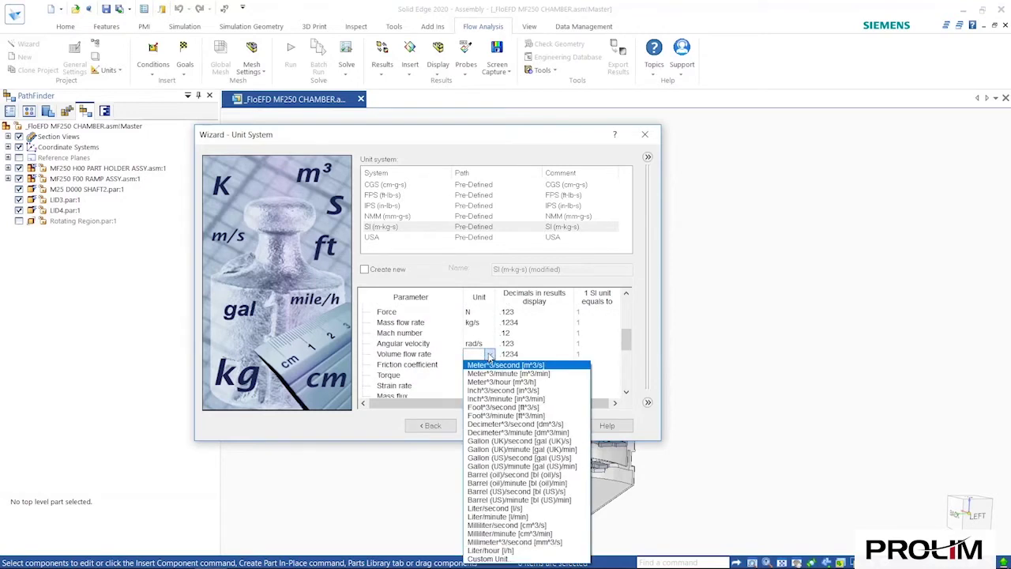
{"action": "left_click", "coordinate": [497, 518]}
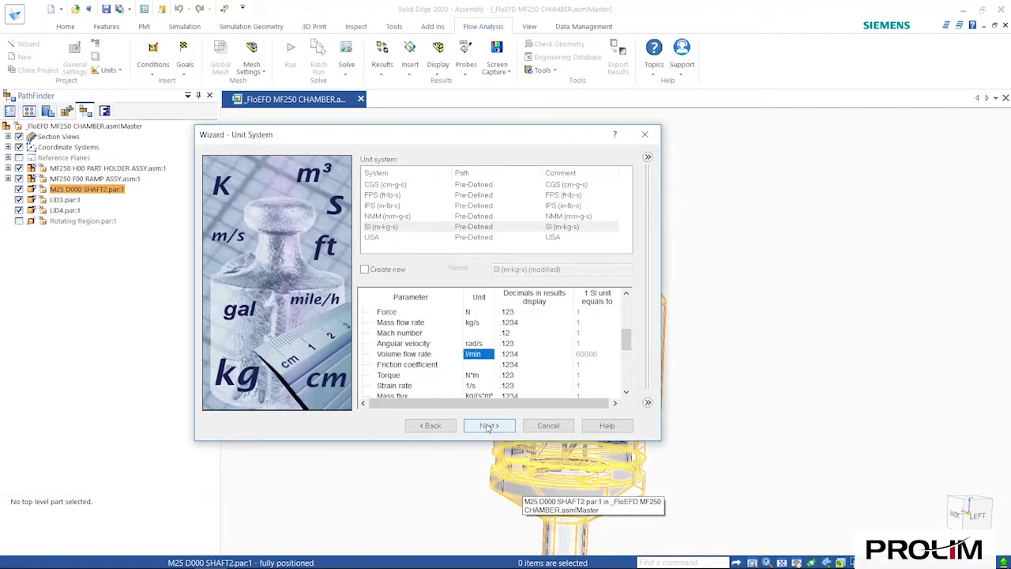
{"action": "left_click", "coordinate": [487, 426]}
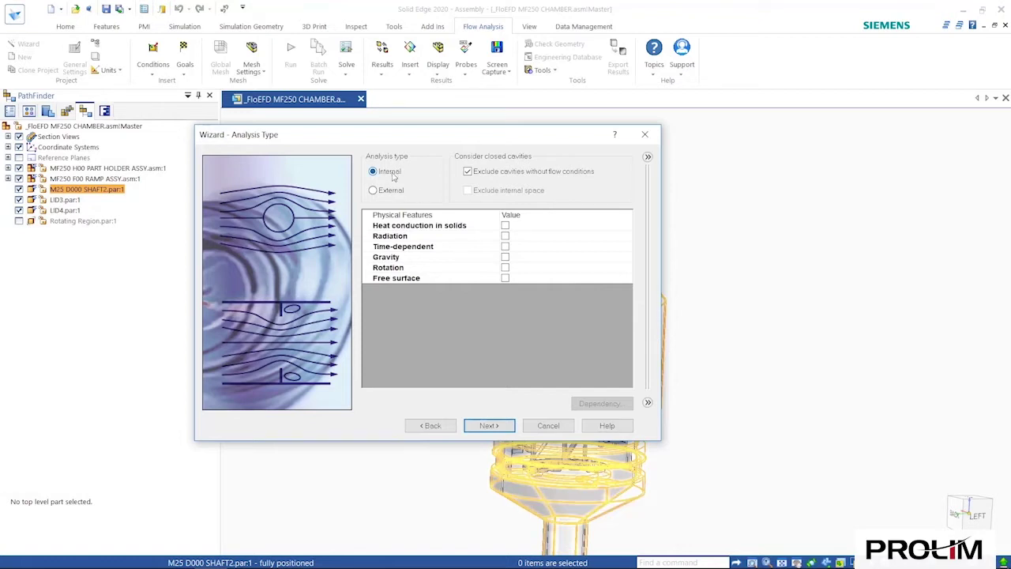
Accept the internal analysis type without extra physical features and add Air from the pre-defined gases as the default fluid.
{"action": "left_click_drag", "start_coordinate": [419, 135], "coordinate": [279, 118]}
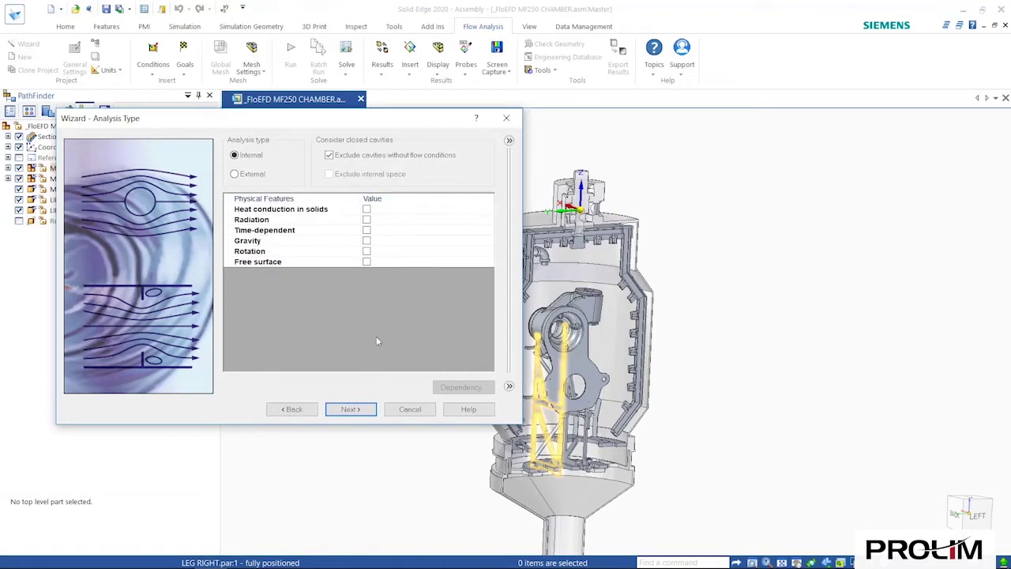
{"action": "left_click", "coordinate": [349, 411]}
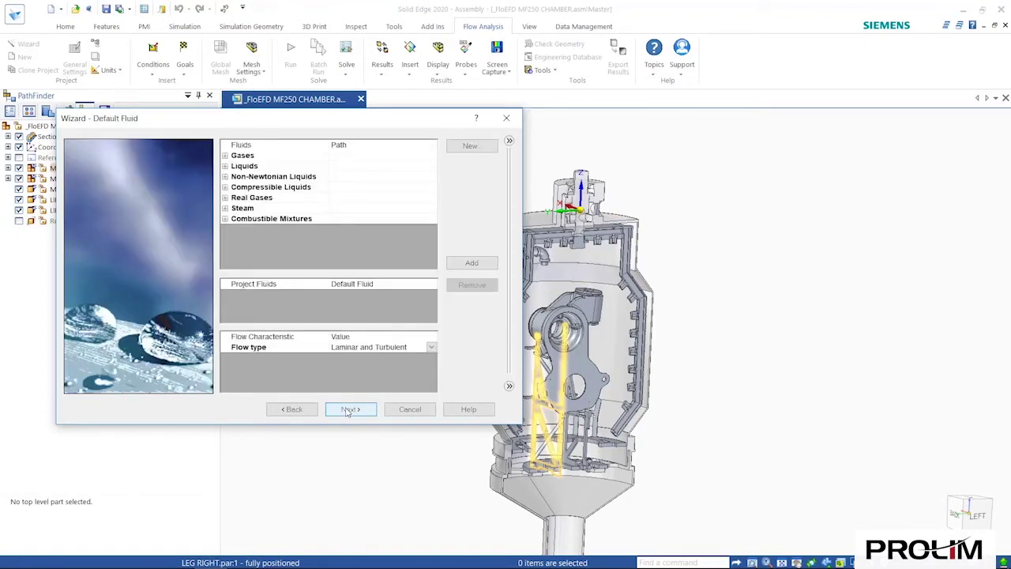
{"action": "left_click", "coordinate": [225, 155]}
{"action": "left_click", "coordinate": [252, 187]}
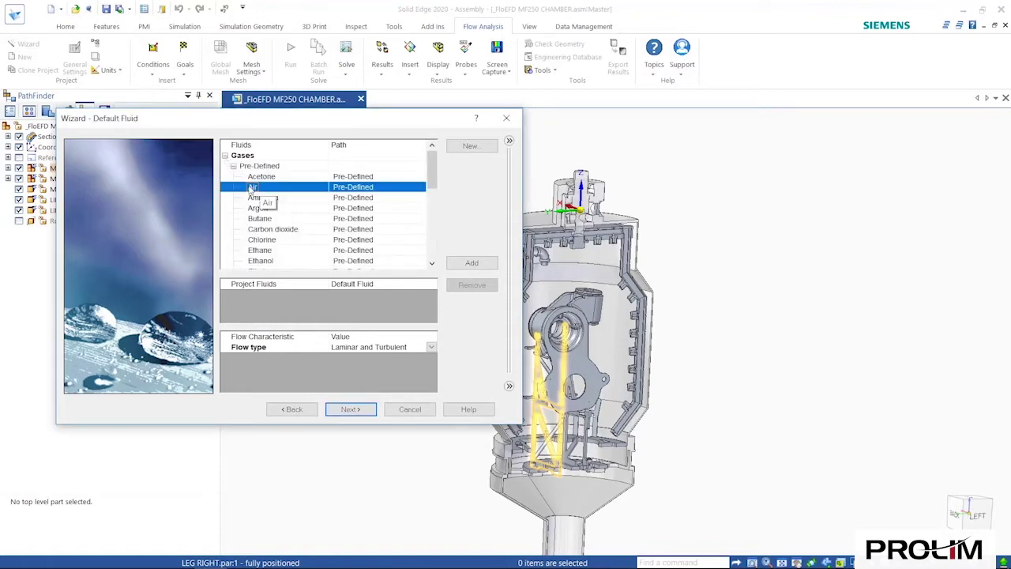
{"action": "double_click", "coordinate": [252, 187]}
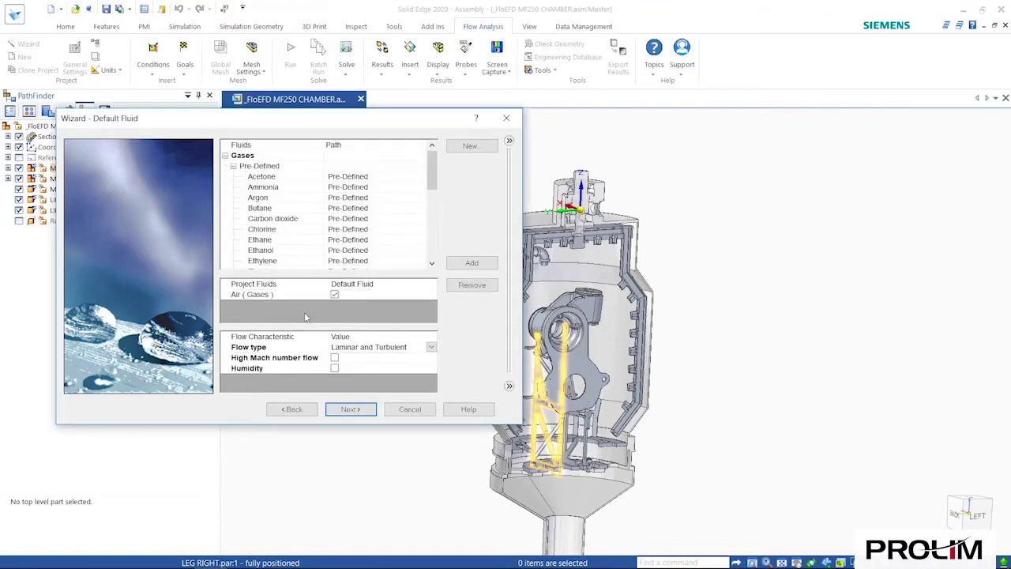
{"action": "left_click", "coordinate": [348, 410]}
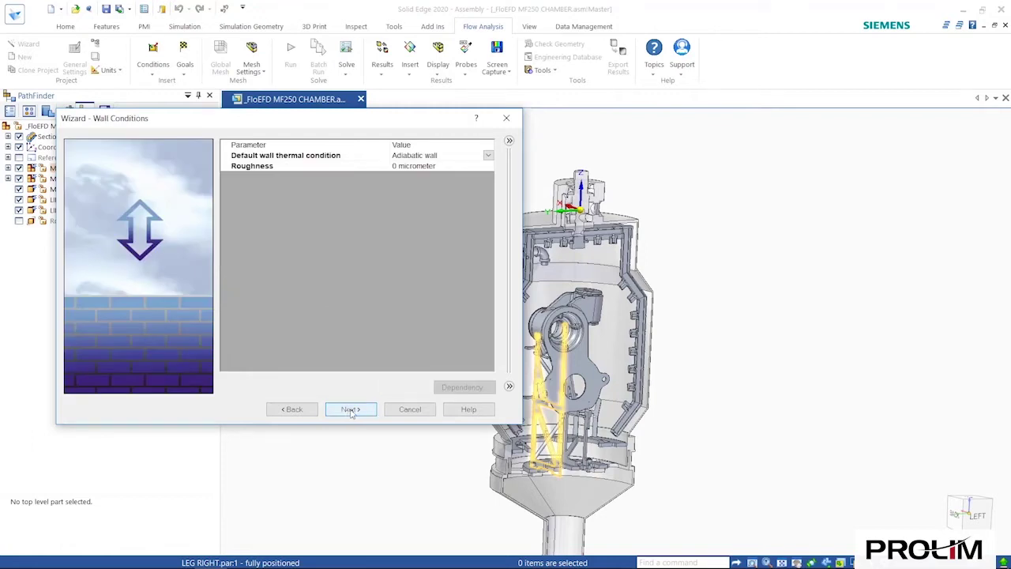
Accept the default adiabatic wall and initial conditions and finish creating the project.
{"action": "left_click", "coordinate": [352, 411]}
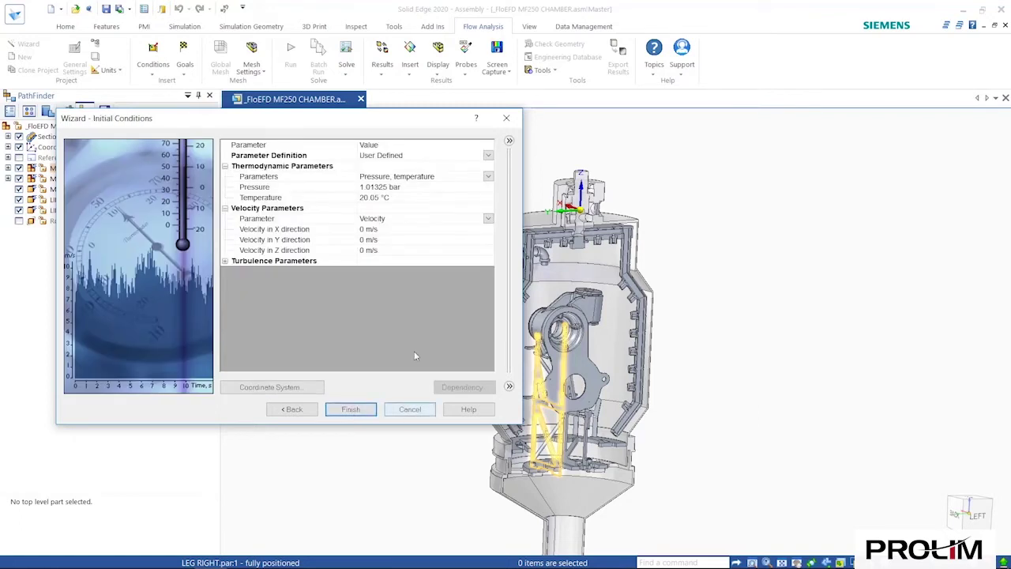
{"action": "left_click", "coordinate": [374, 197]}
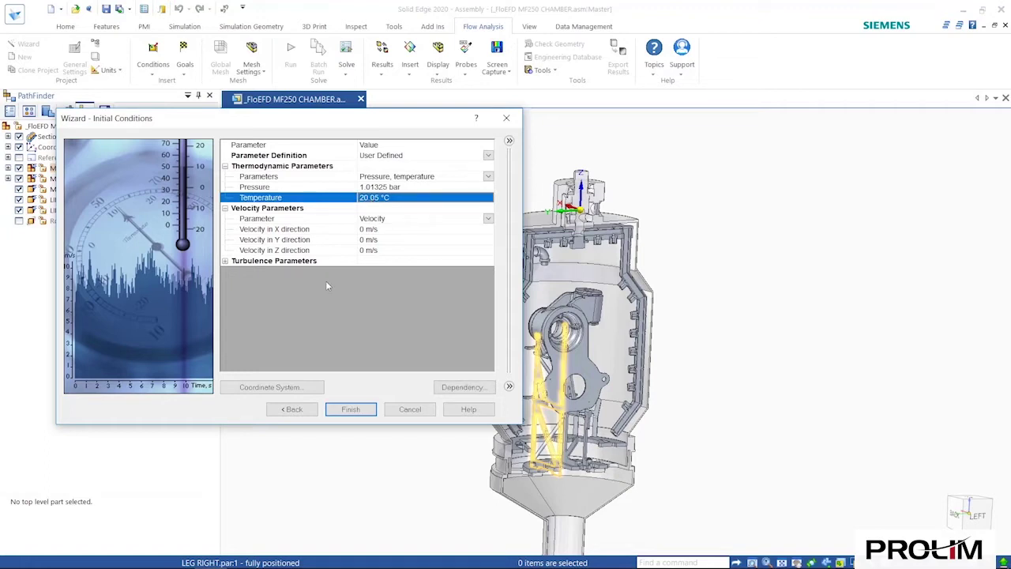
{"action": "left_click", "coordinate": [353, 416]}
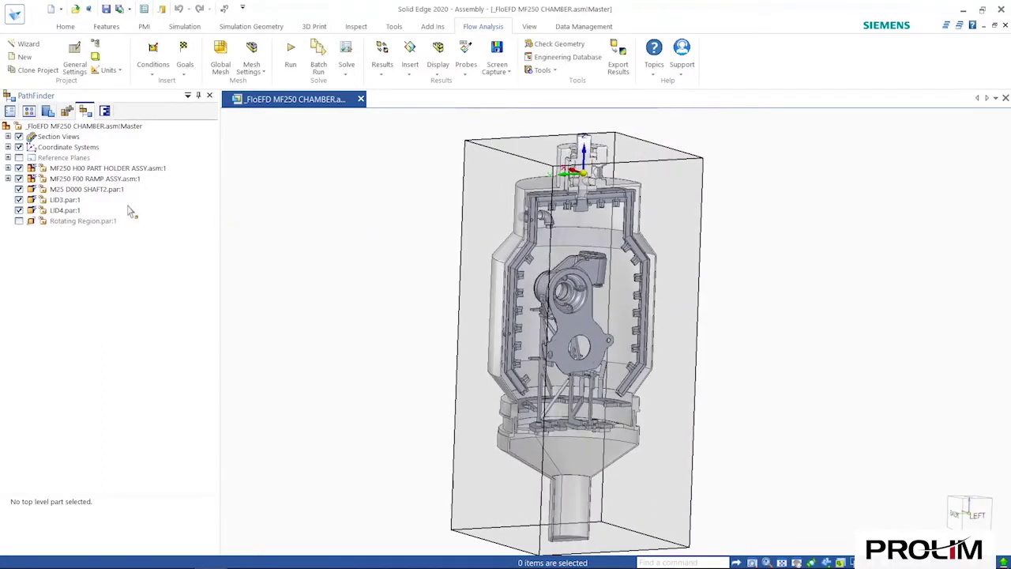
Show the FloEFD analysis tree of the Drying project and hide the computational domain.
{"action": "left_click", "coordinate": [104, 111]}
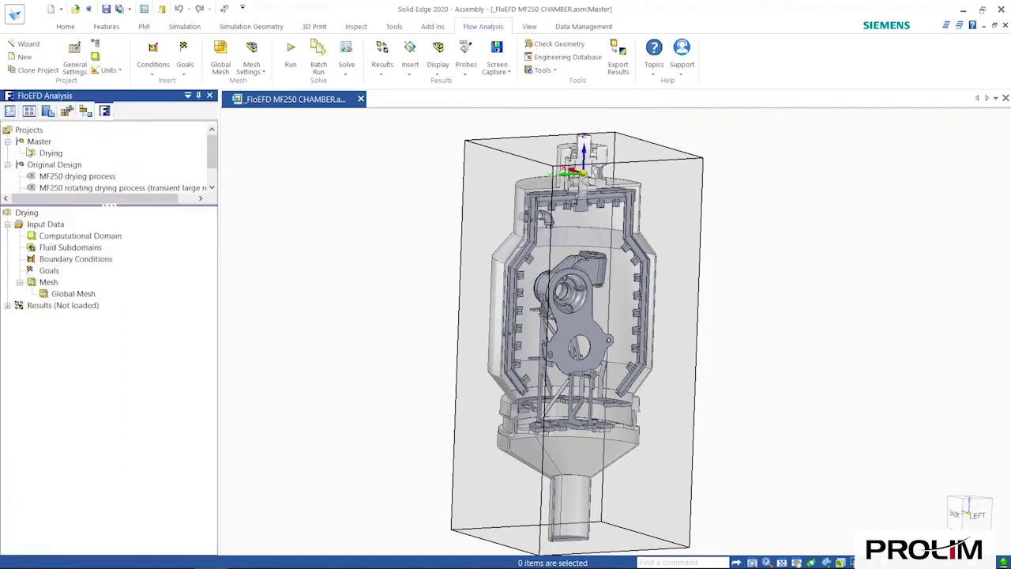
{"action": "right_click", "coordinate": [52, 237]}
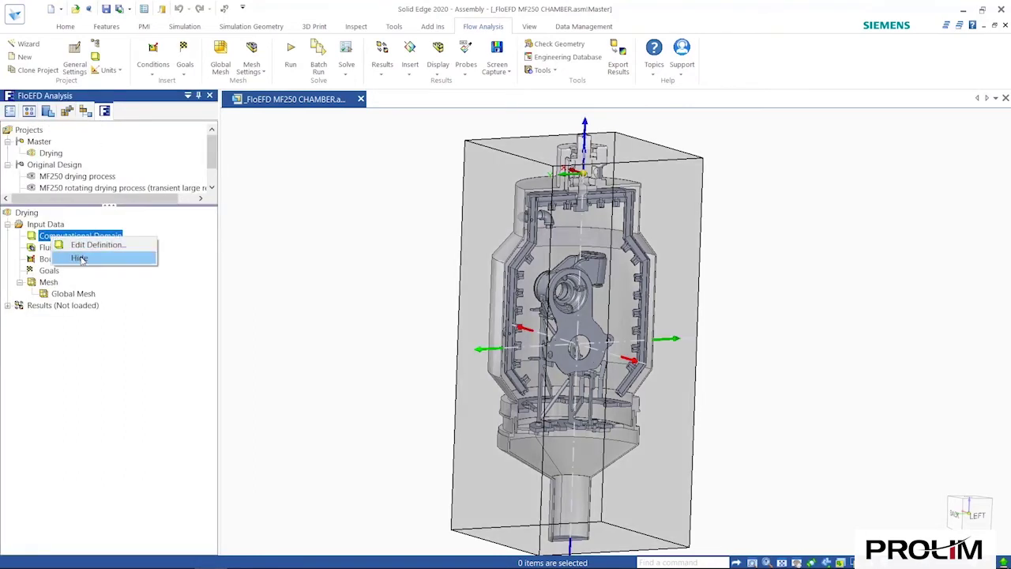
{"action": "left_click", "coordinate": [83, 258]}
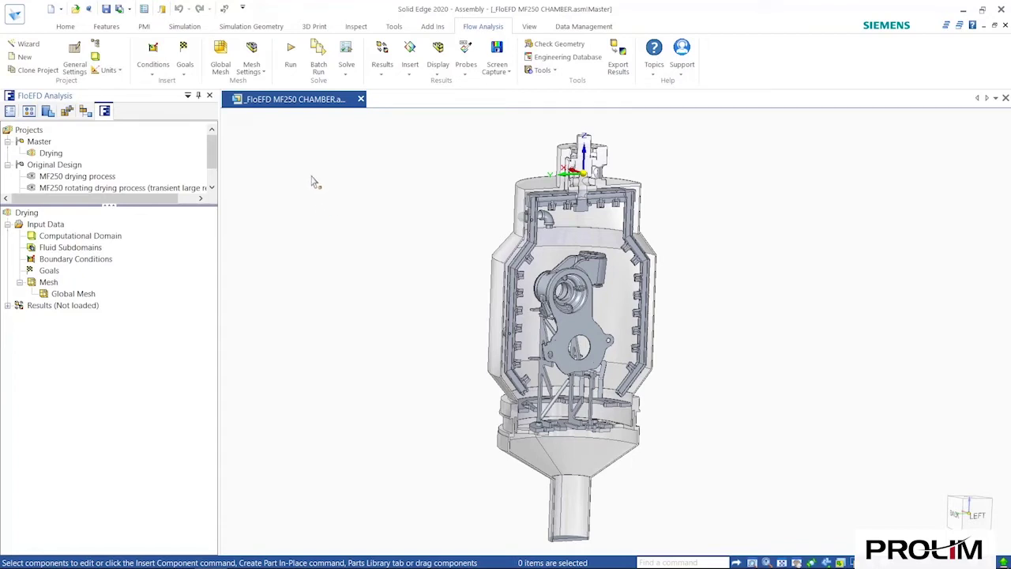
Start a boundary condition on the planar face of the LID3 lid closing the upper side inlet.
{"action": "left_click", "coordinate": [155, 64]}
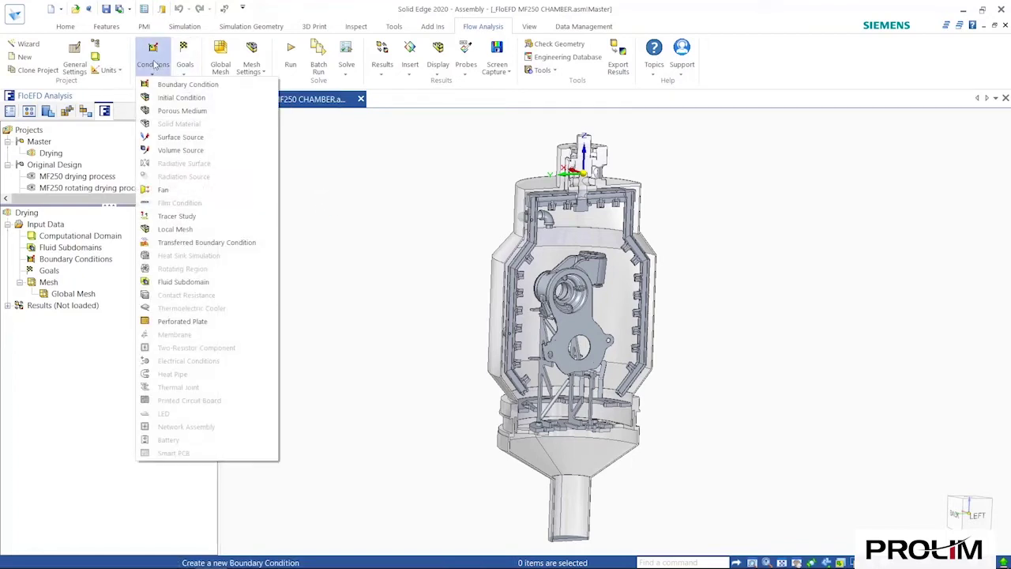
{"action": "left_click", "coordinate": [181, 91]}
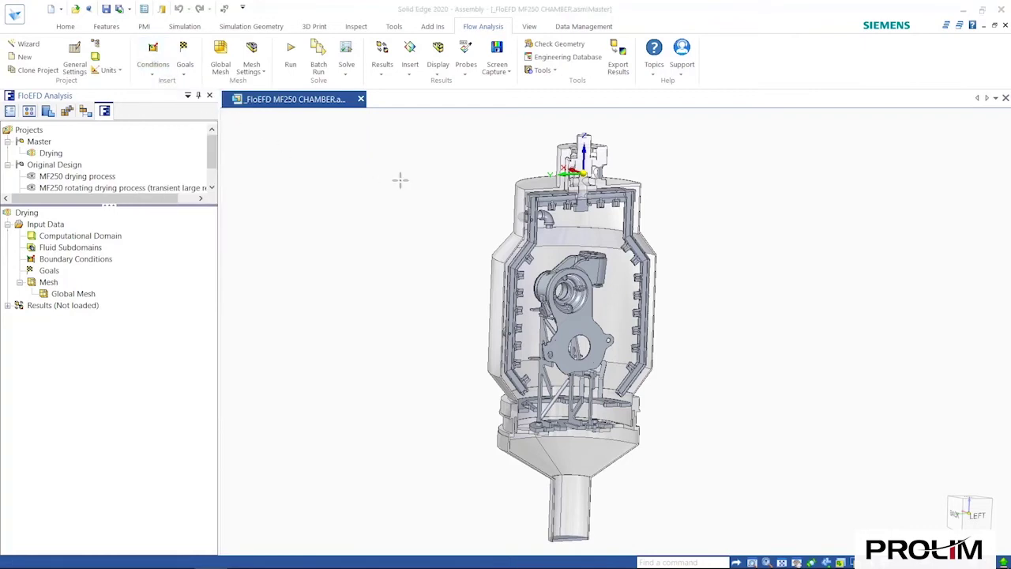
{"action": "scroll", "coordinate": [598, 178], "scroll_direction": "up", "scroll_amount": 3}
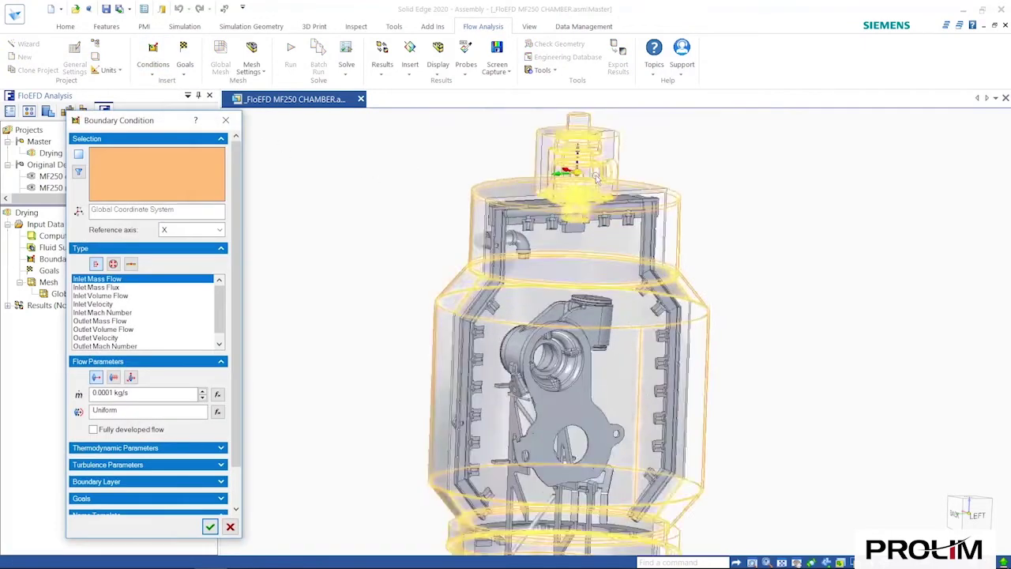
{"action": "scroll", "coordinate": [598, 178], "scroll_direction": "up", "scroll_amount": 5}
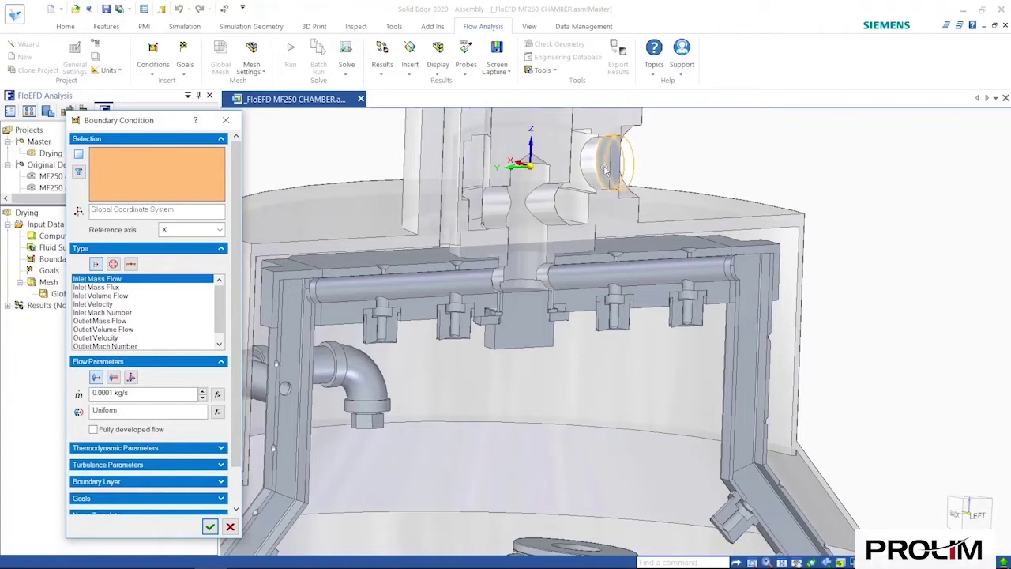
{"action": "right_click", "coordinate": [607, 170]}
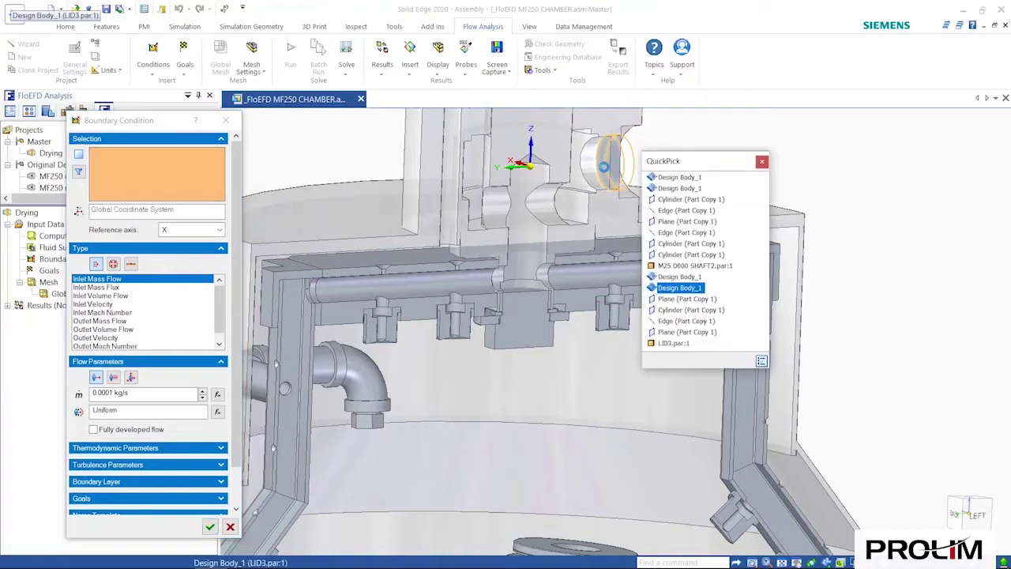
{"action": "left_click", "coordinate": [677, 302]}
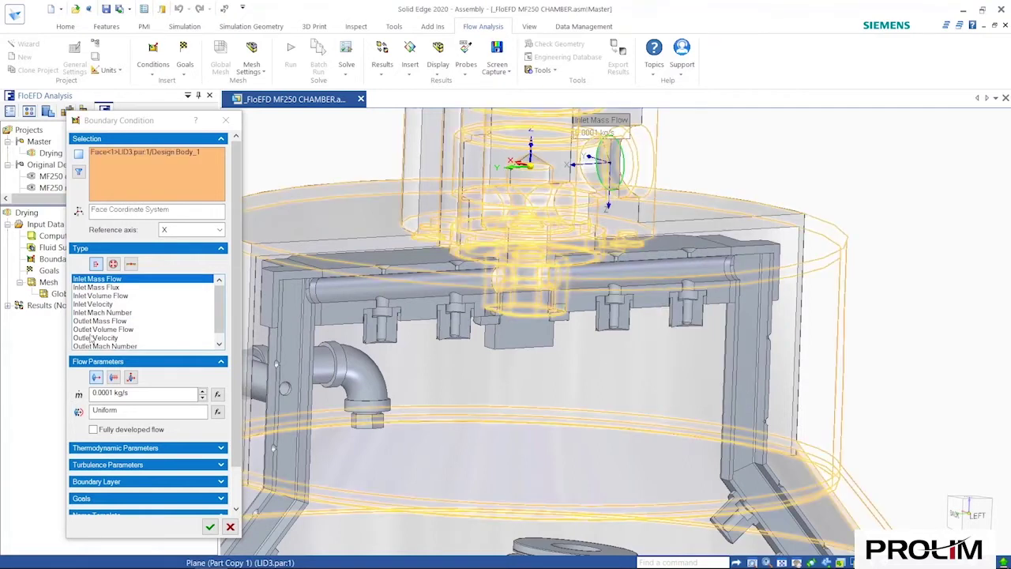
Define the inlet condition as Total Pressure of 5 bar with an associated Volume Flow Rate goal and accept it.
{"action": "left_click", "coordinate": [113, 264]}
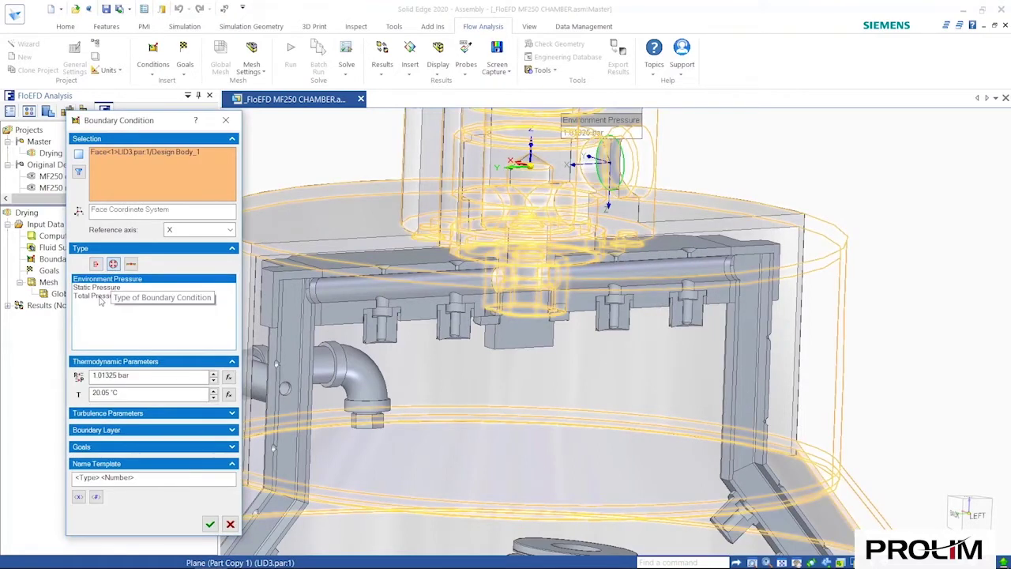
{"action": "left_click", "coordinate": [101, 297]}
{"action": "double_click", "coordinate": [106, 375]}
{"action": "type", "text": "5"}
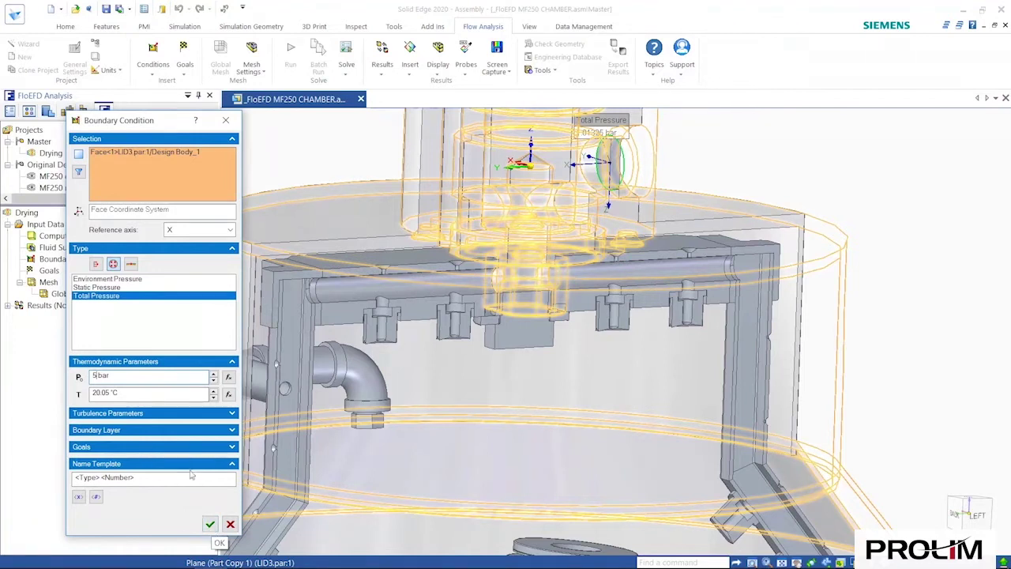
{"action": "left_click", "coordinate": [233, 448]}
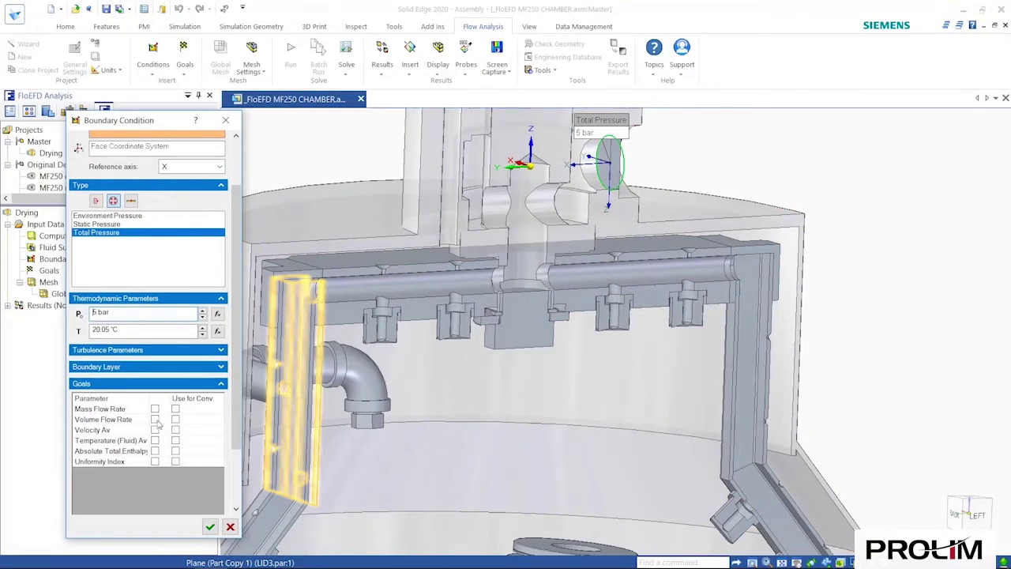
{"action": "left_click", "coordinate": [210, 527]}
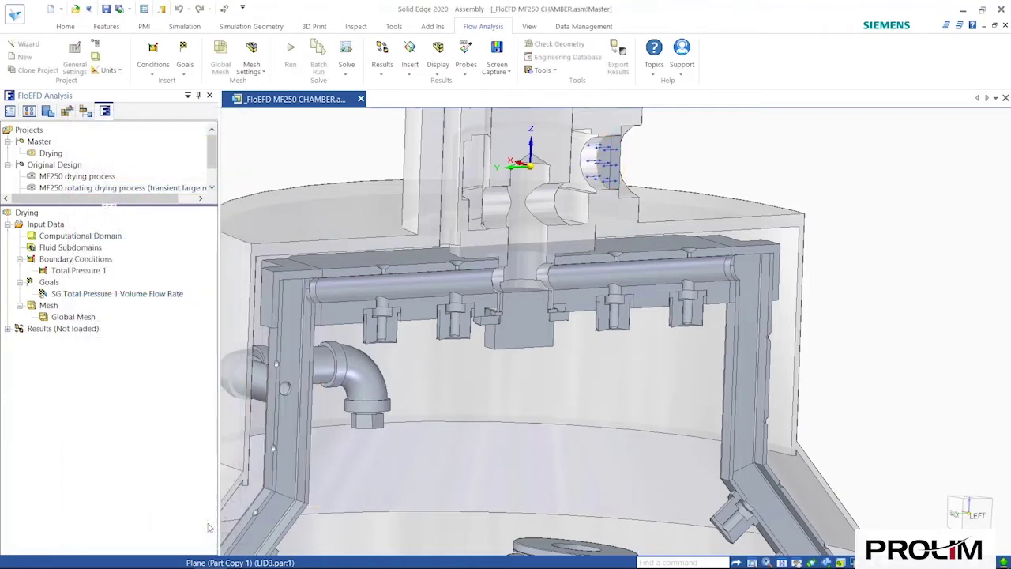
Rename the inlet boundary condition as Total Pressure 5 bar.
{"action": "left_click", "coordinate": [102, 273]}
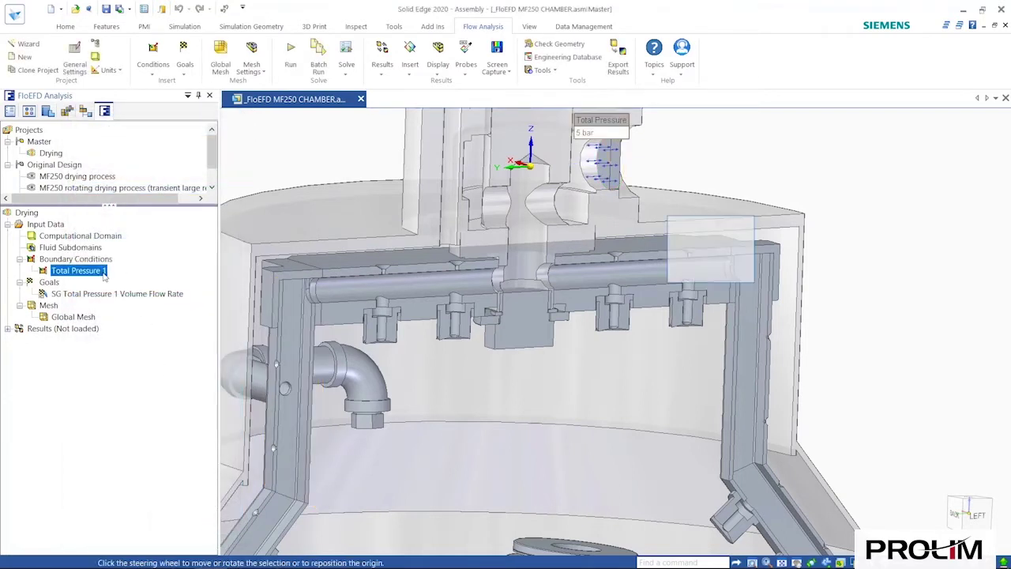
{"action": "left_click", "coordinate": [107, 269]}
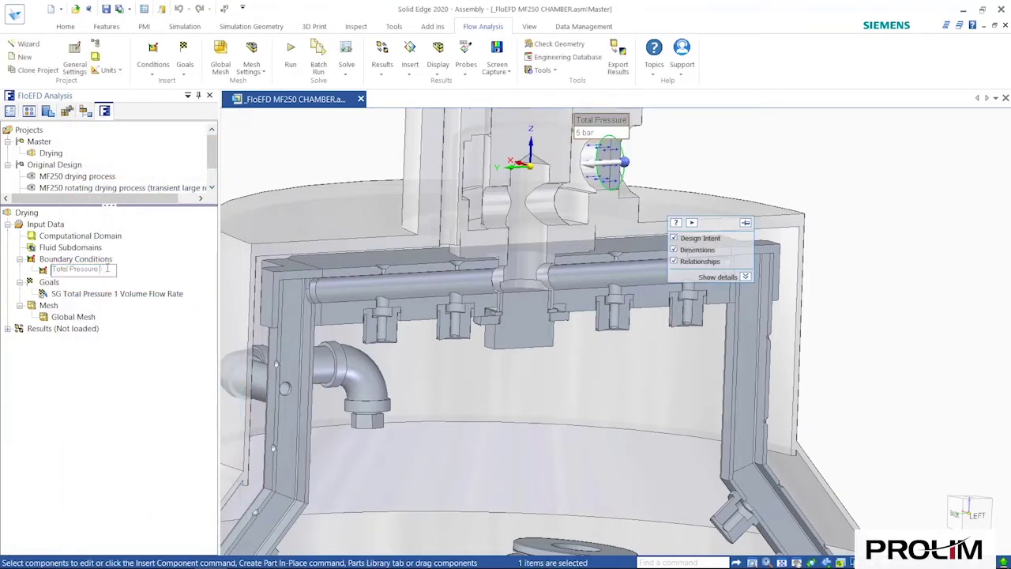
{"action": "left_click", "coordinate": [71, 402]}
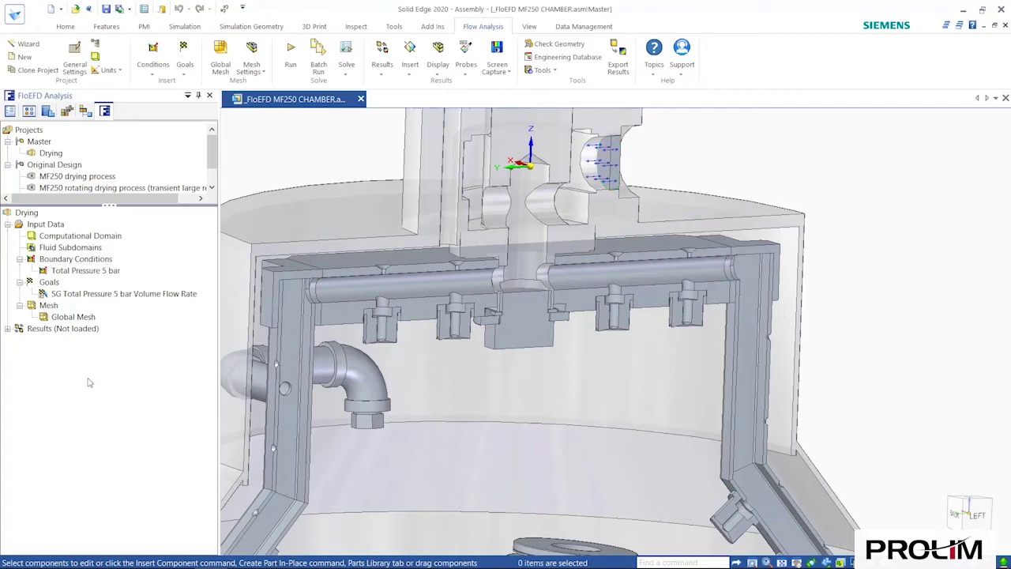
Start another boundary condition on the planar face of the LID4 lid closing the lower outlet pipe.
{"action": "left_click", "coordinate": [153, 55]}
{"action": "left_click", "coordinate": [186, 93]}
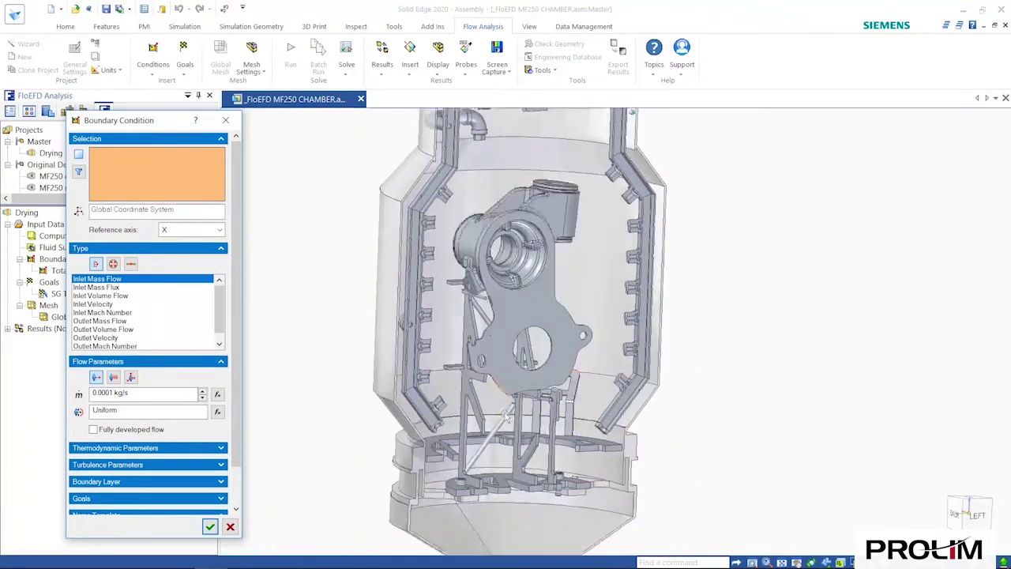
{"action": "middle_click_drag", "start_coordinate": [503, 421], "coordinate": [500, 254]}
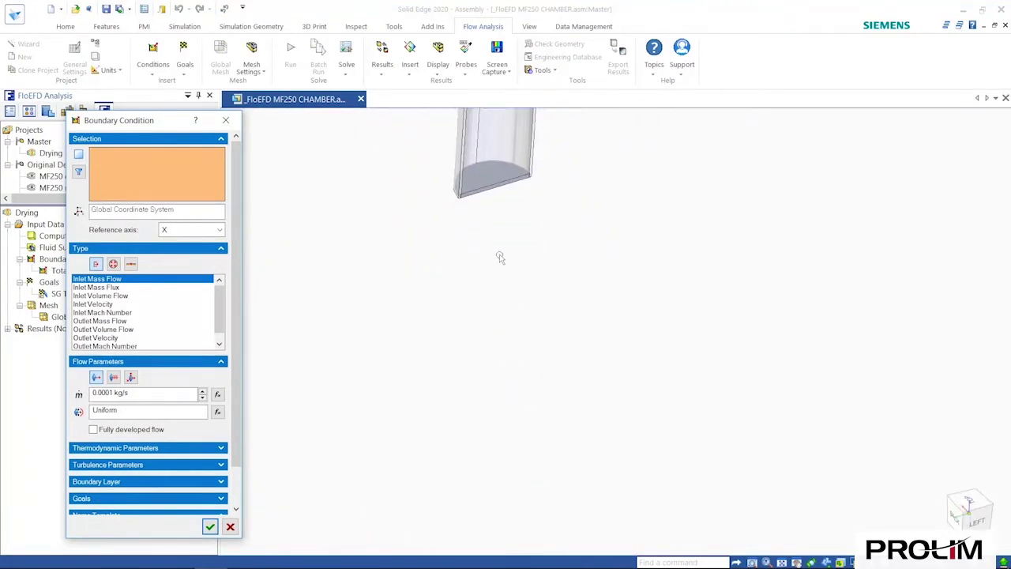
{"action": "right_click", "coordinate": [478, 169]}
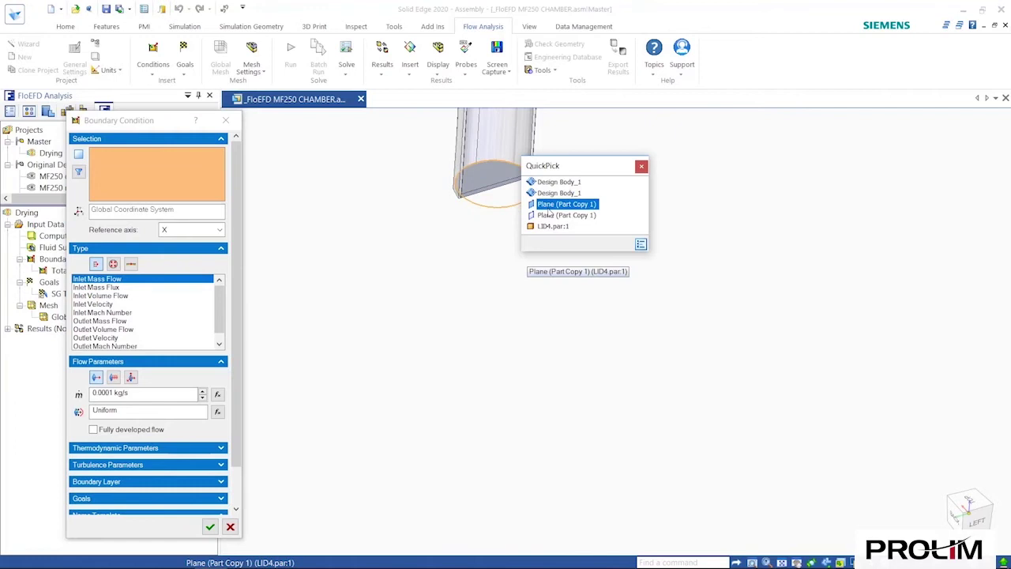
{"action": "left_click", "coordinate": [548, 209]}
{"action": "middle_click_drag", "start_coordinate": [547, 209], "coordinate": [638, 271]}
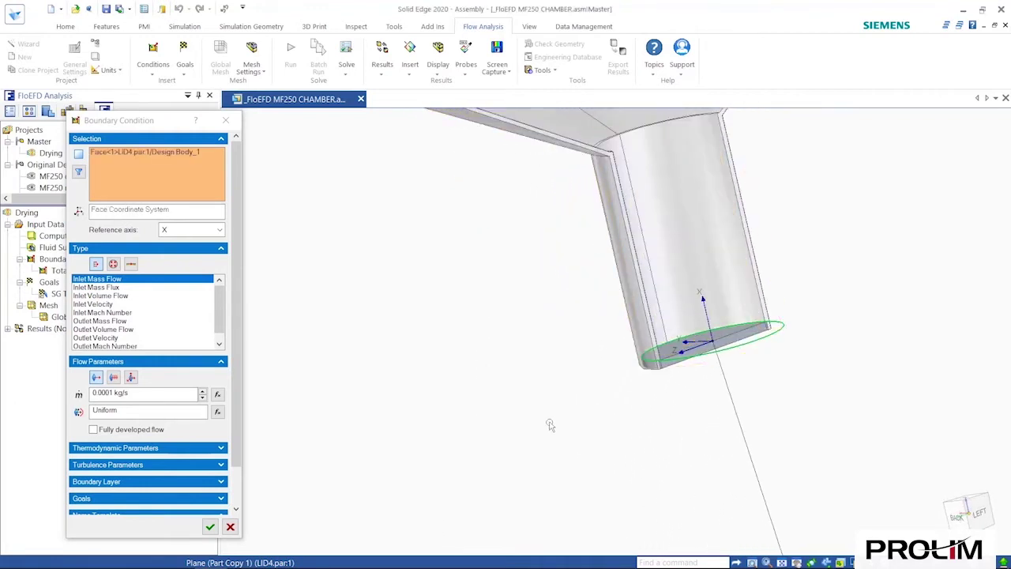
Define the outlet condition as Static Pressure of 1 bar and accept it.
{"action": "left_click", "coordinate": [113, 264]}
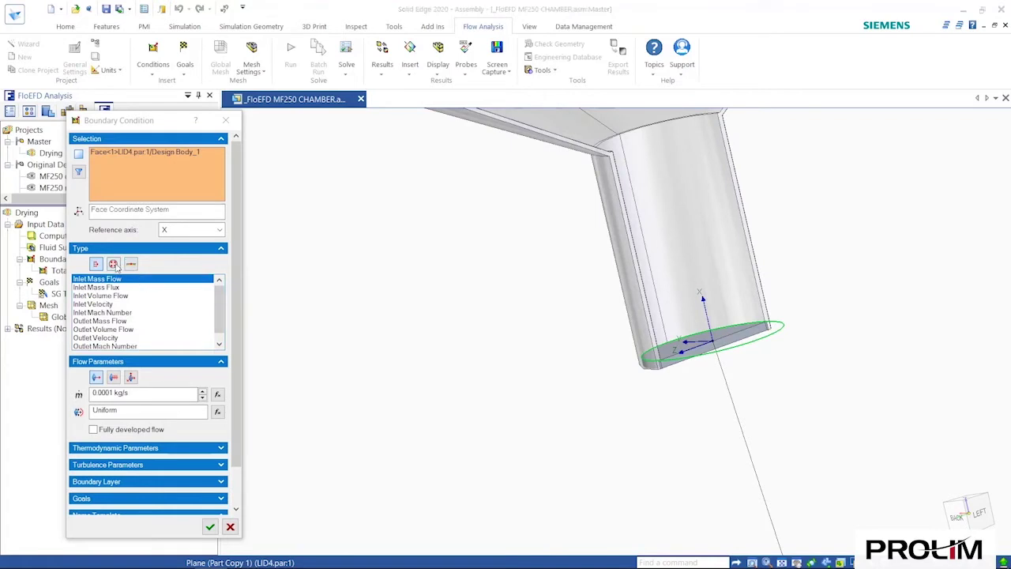
{"action": "left_click", "coordinate": [114, 290]}
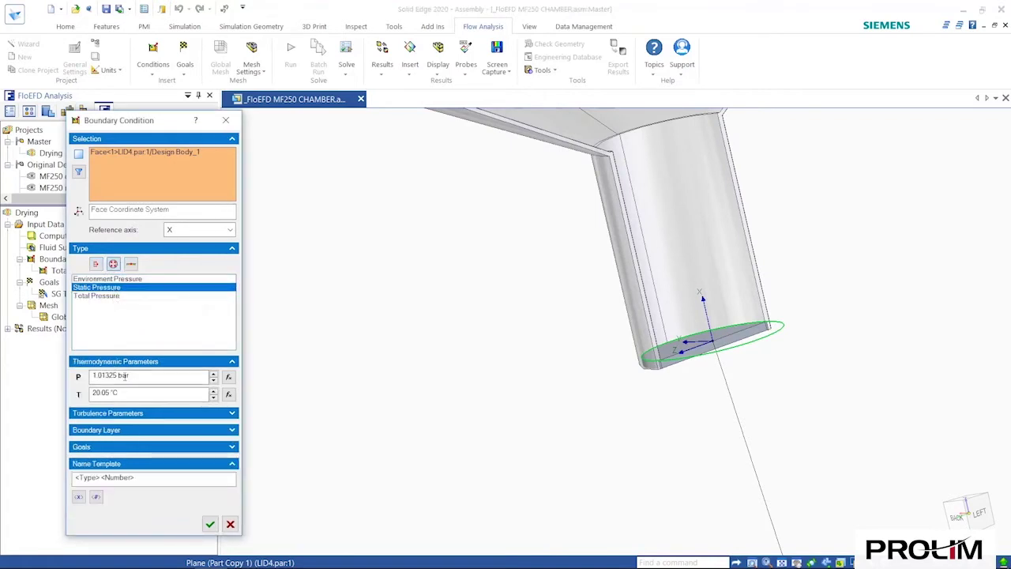
{"action": "left_click_drag", "start_coordinate": [131, 376], "coordinate": [64, 374]}
{"action": "type", "text": "1"}
{"action": "left_click", "coordinate": [209, 524]}
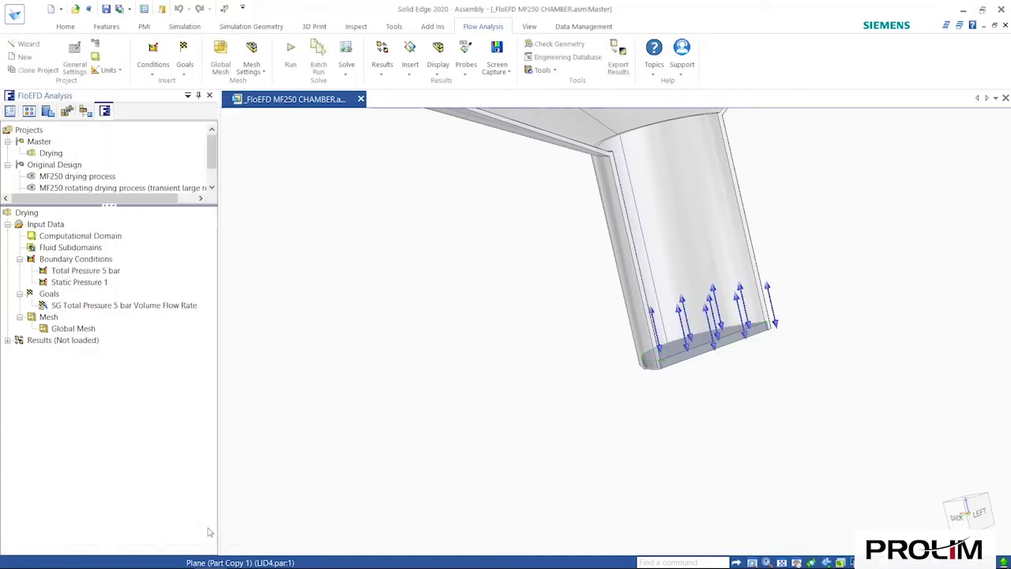
Rename the outlet boundary condition as Static Pressure 1 bar.
{"action": "left_click", "coordinate": [104, 283]}
{"action": "left_click", "coordinate": [111, 281]}
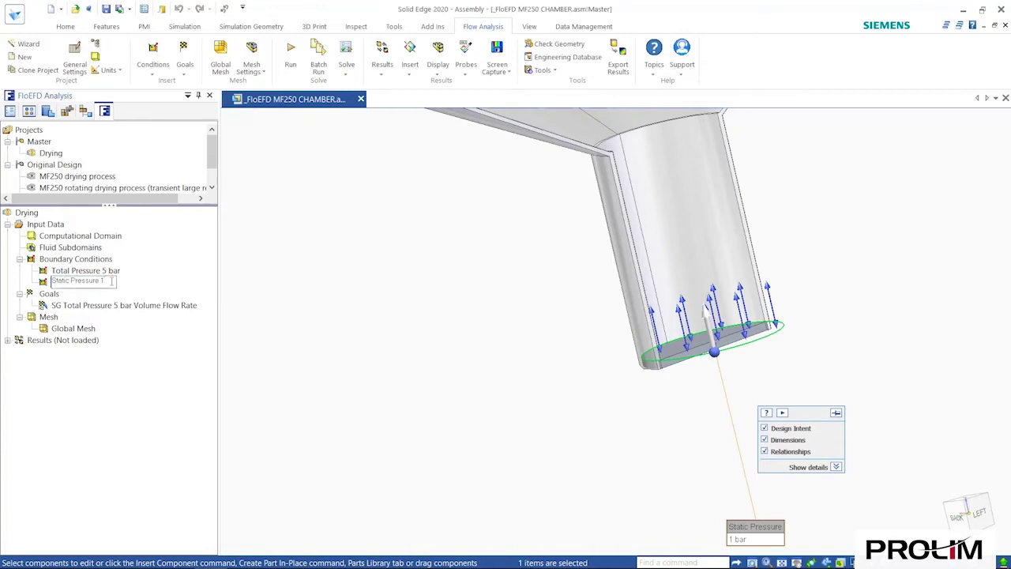
{"action": "left_click", "coordinate": [102, 380]}
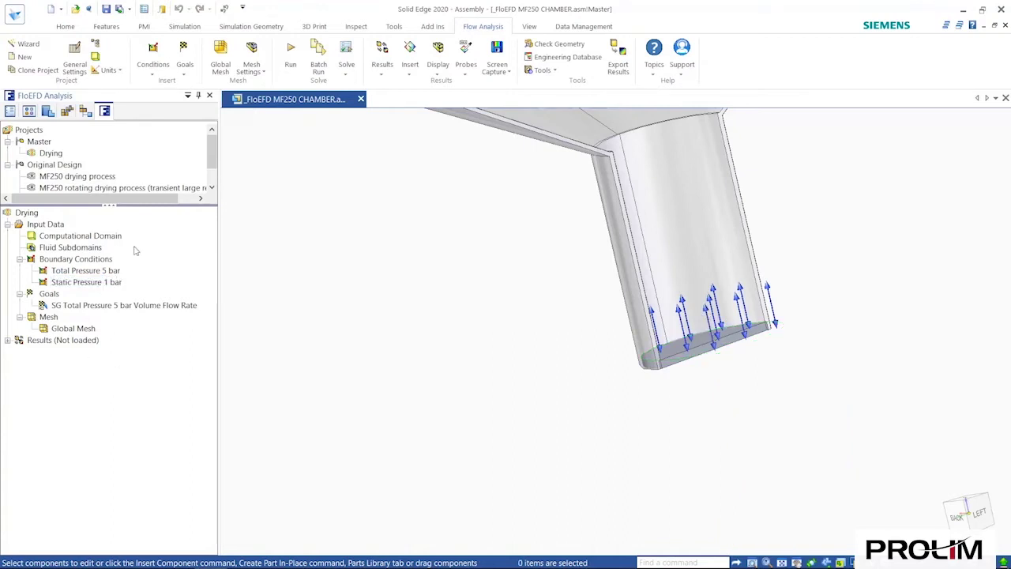
Create global goals for the average Static Pressure and the average Velocity.
{"action": "scroll", "coordinate": [332, 278], "scroll_direction": "down", "scroll_amount": 2}
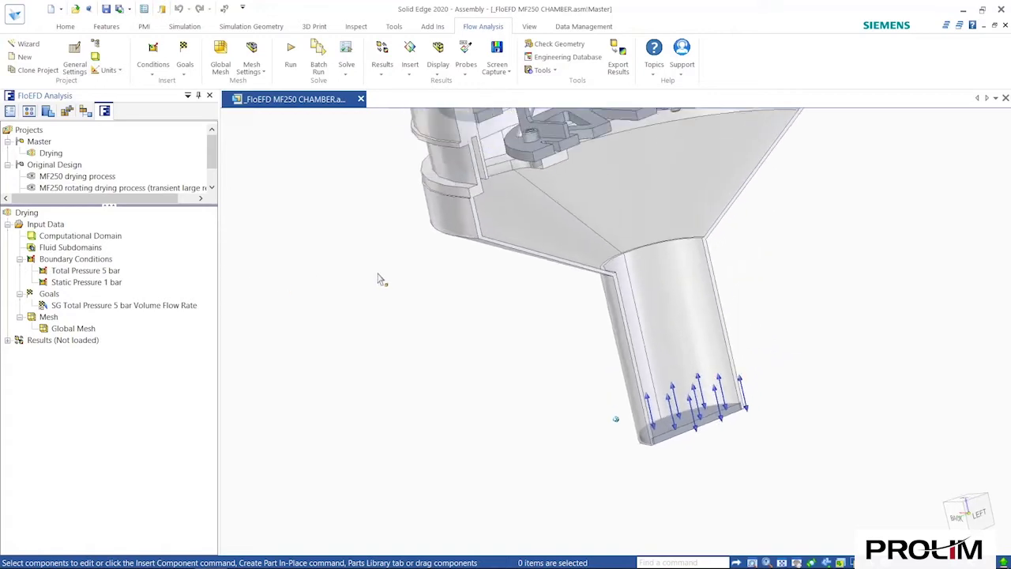
{"action": "scroll", "coordinate": [379, 278], "scroll_direction": "down", "scroll_amount": 3}
{"action": "scroll", "coordinate": [345, 269], "scroll_direction": "up", "scroll_amount": 5}
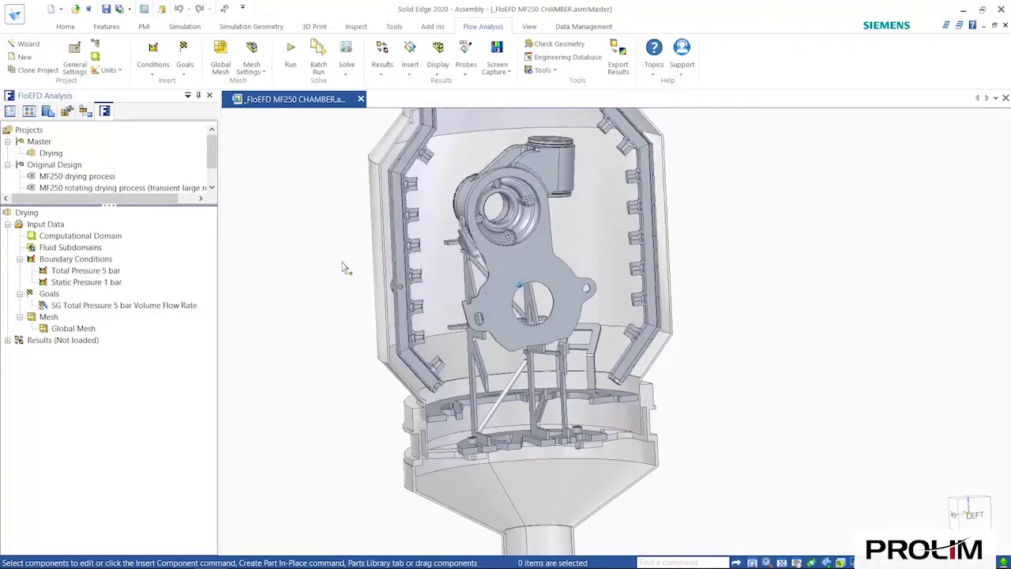
{"action": "scroll", "coordinate": [344, 269], "scroll_direction": "down", "scroll_amount": 3}
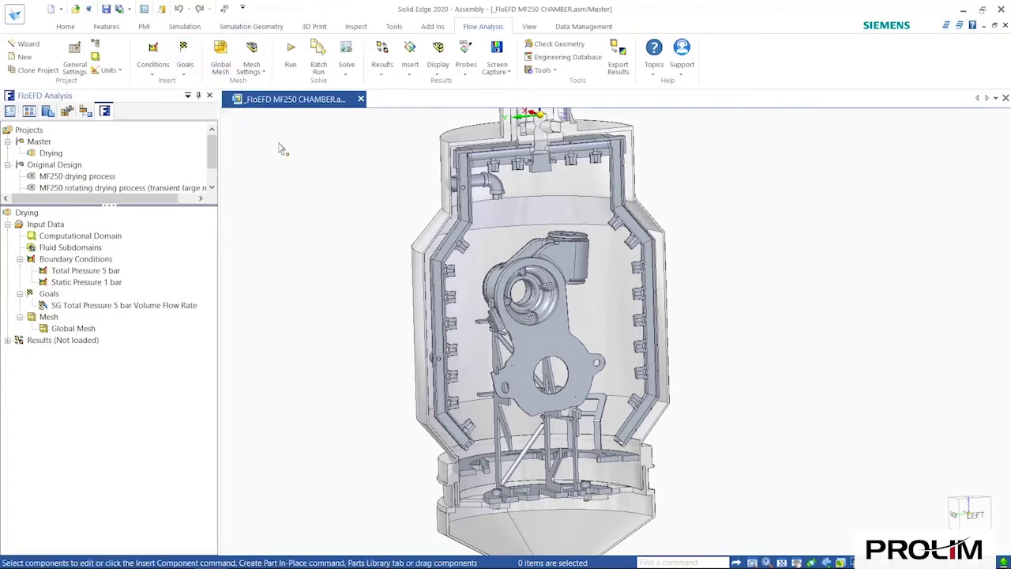
{"action": "left_click", "coordinate": [184, 75]}
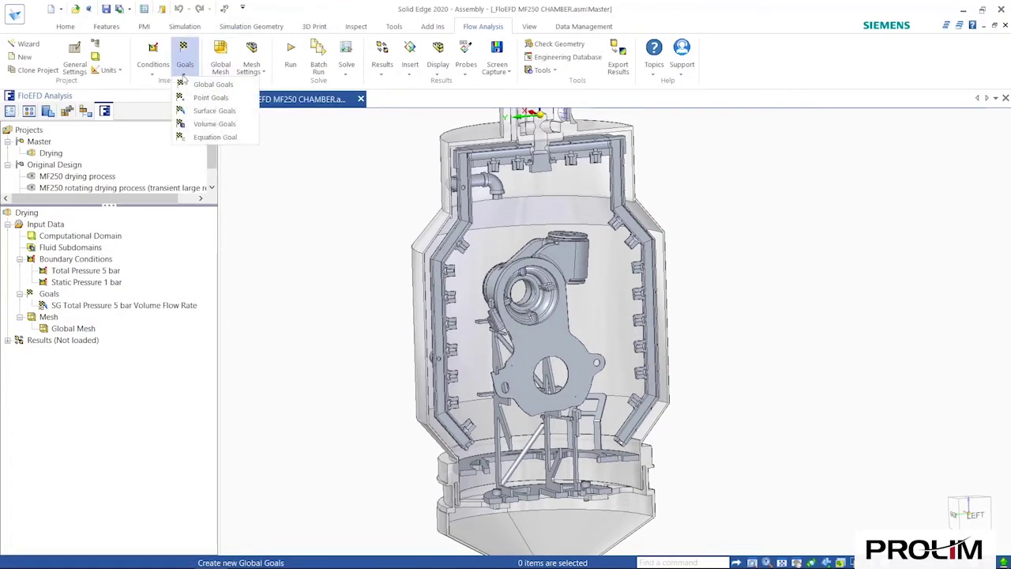
{"action": "left_click", "coordinate": [207, 87]}
{"action": "left_click", "coordinate": [174, 163]}
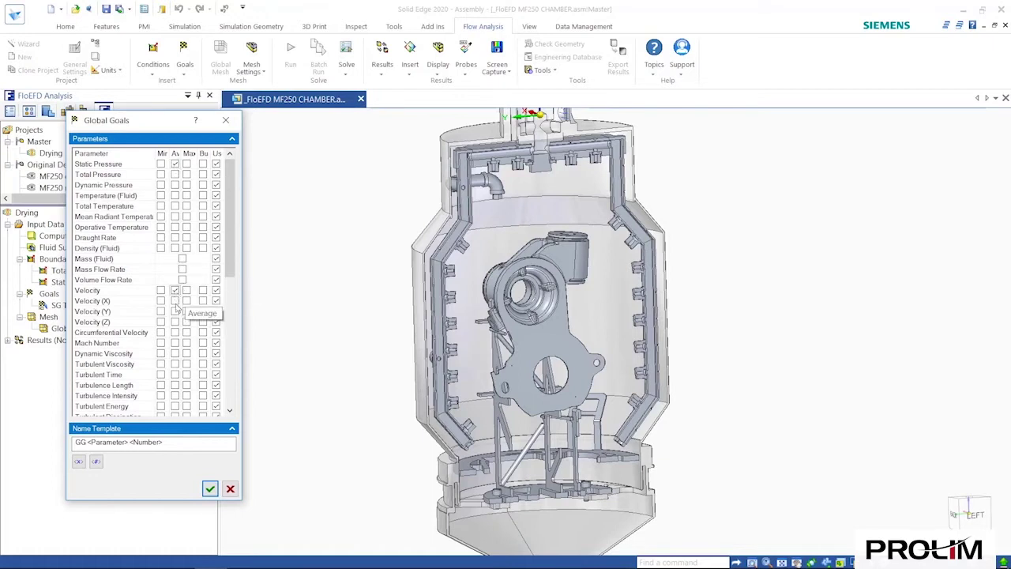
{"action": "left_click", "coordinate": [209, 489]}
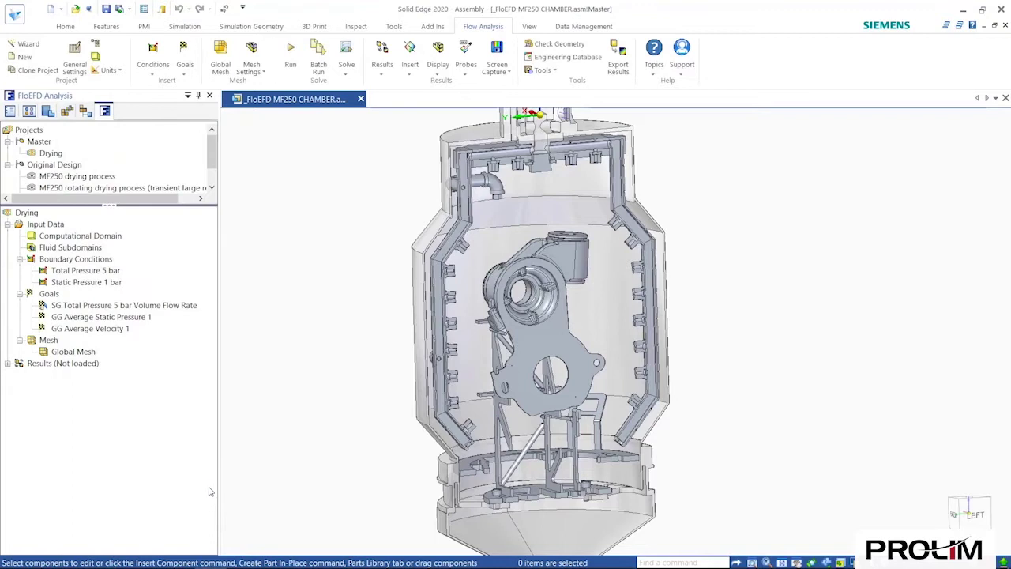
Start a surface goal on the face of the Static Pressure 1 bar condition, tracking bulk average Total Pressure.
{"action": "left_click", "coordinate": [186, 77]}
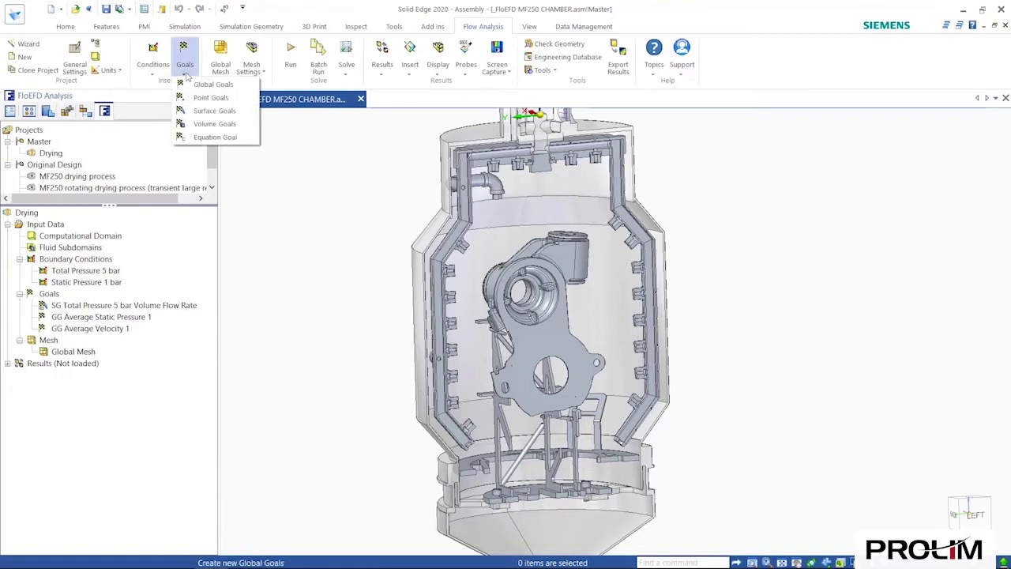
{"action": "left_click", "coordinate": [200, 112]}
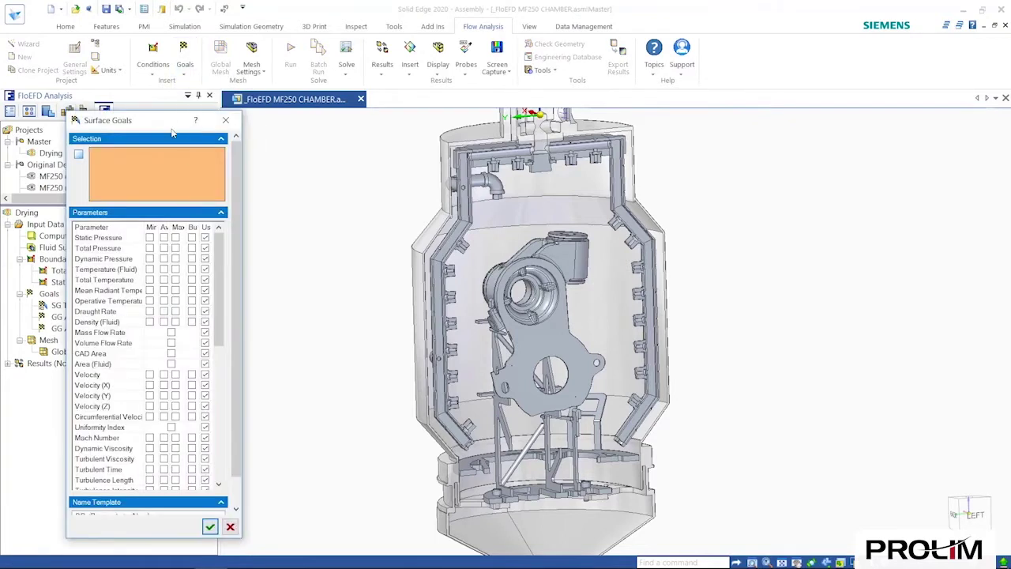
{"action": "left_click", "coordinate": [100, 273]}
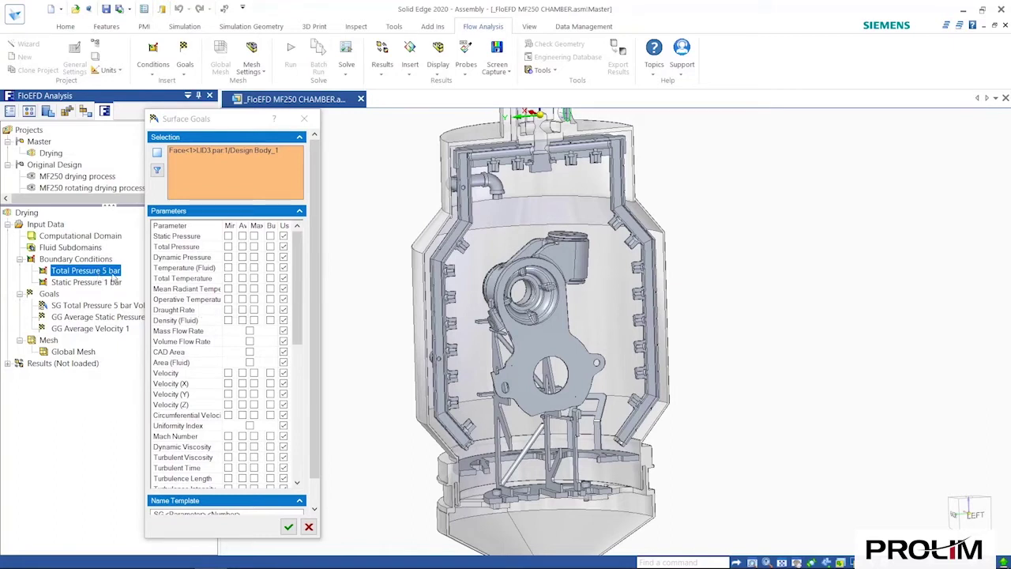
{"action": "left_click", "coordinate": [106, 285]}
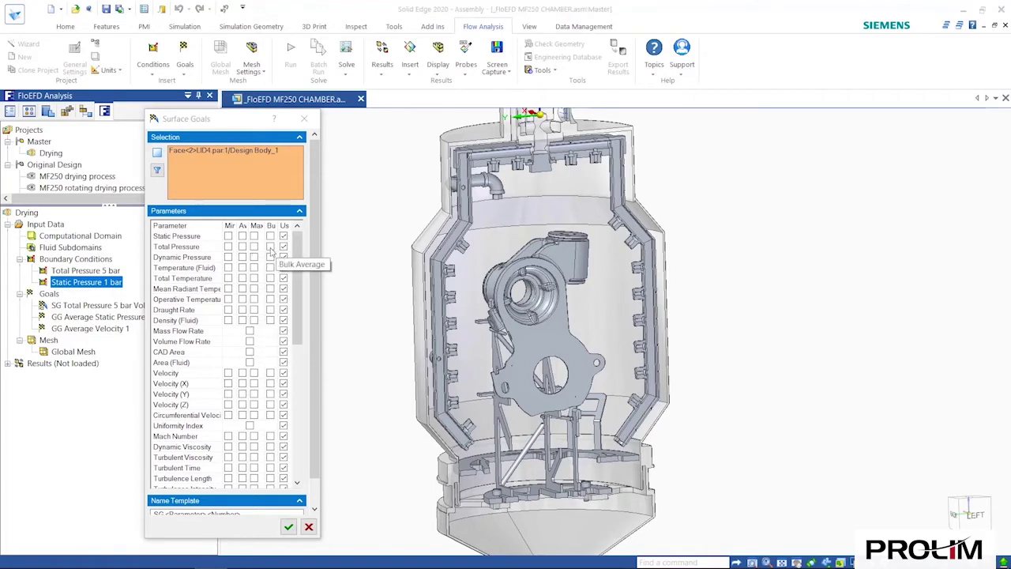
{"action": "left_click", "coordinate": [270, 246]}
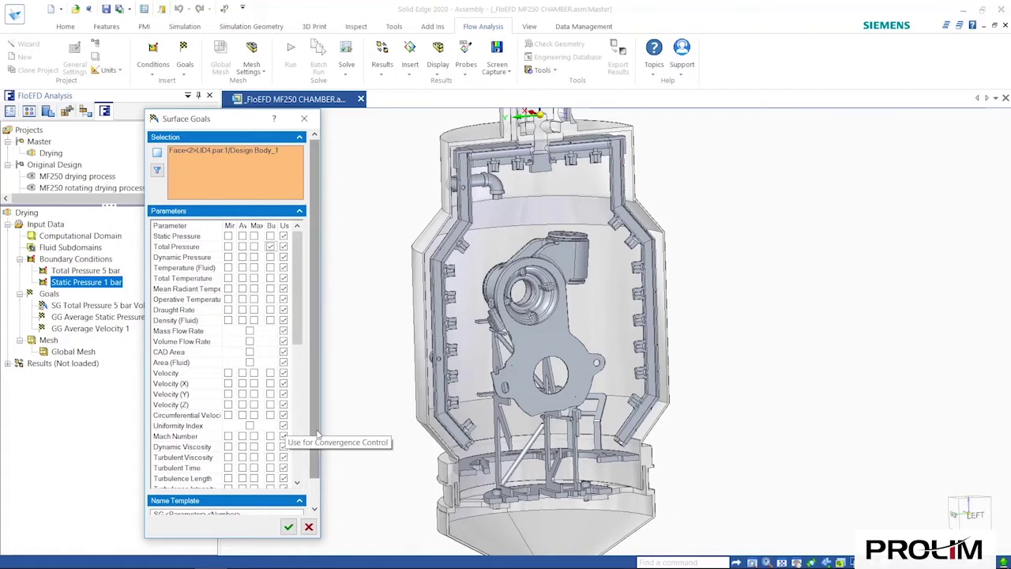
Replace the number placeholder in the surface goal's name template with Outlet and create the goal.
{"action": "scroll", "coordinate": [316, 439], "scroll_direction": "down", "scroll_amount": 2}
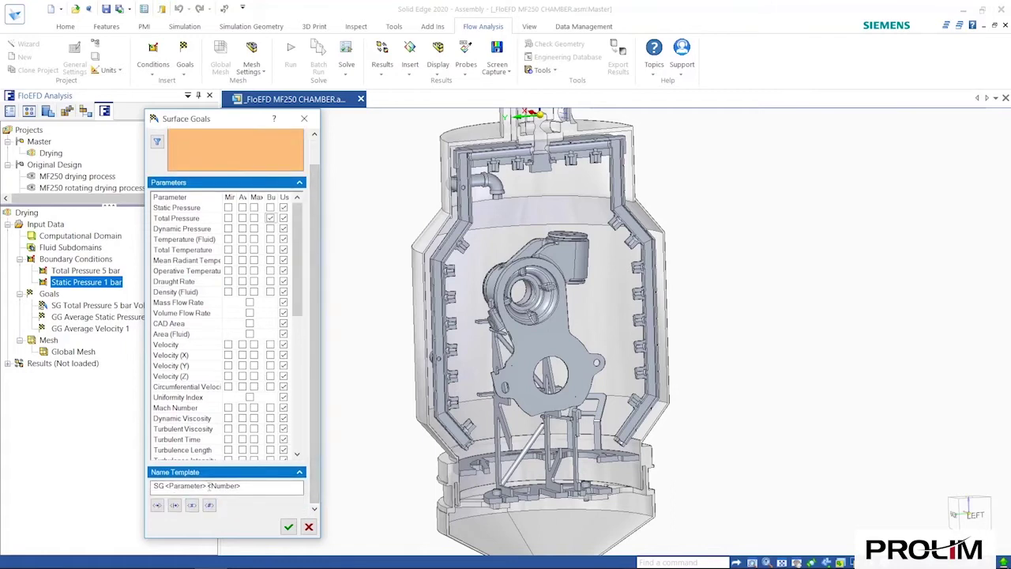
{"action": "left_click_drag", "start_coordinate": [208, 486], "coordinate": [256, 488]}
{"action": "type", "text": "Outlet"}
{"action": "left_click", "coordinate": [289, 528]}
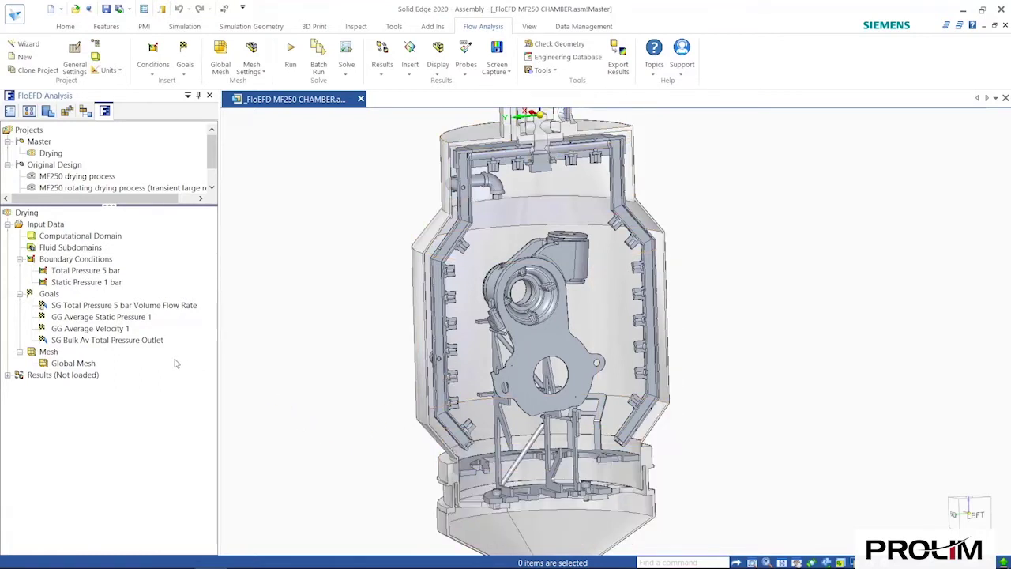
Start an equation goal subtracting the SG Bulk Av Total Pressure Outlet goal from the Total Pressure of the Total Pressure 5 bar condition.
{"action": "left_click", "coordinate": [184, 70]}
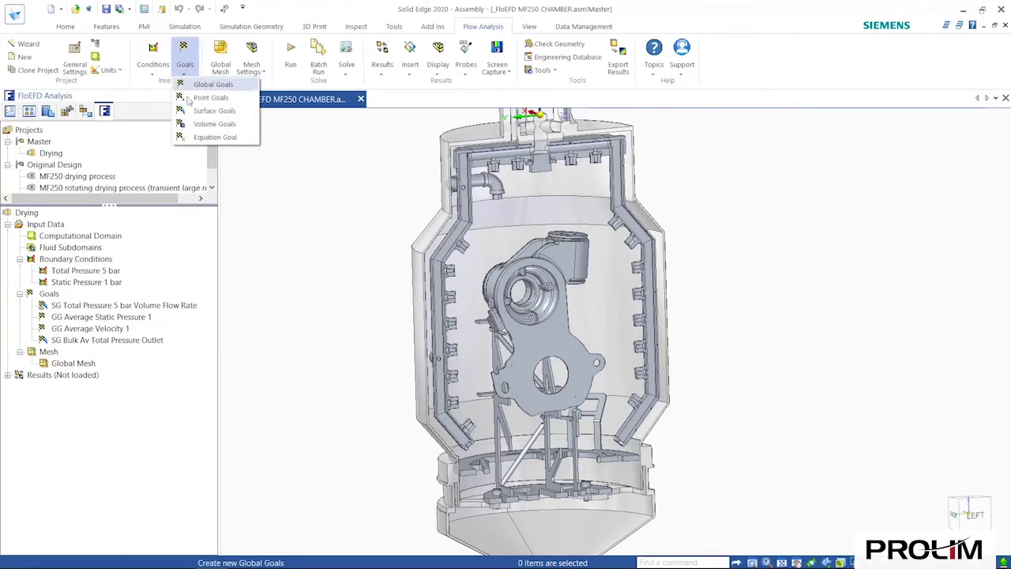
{"action": "left_click", "coordinate": [199, 138]}
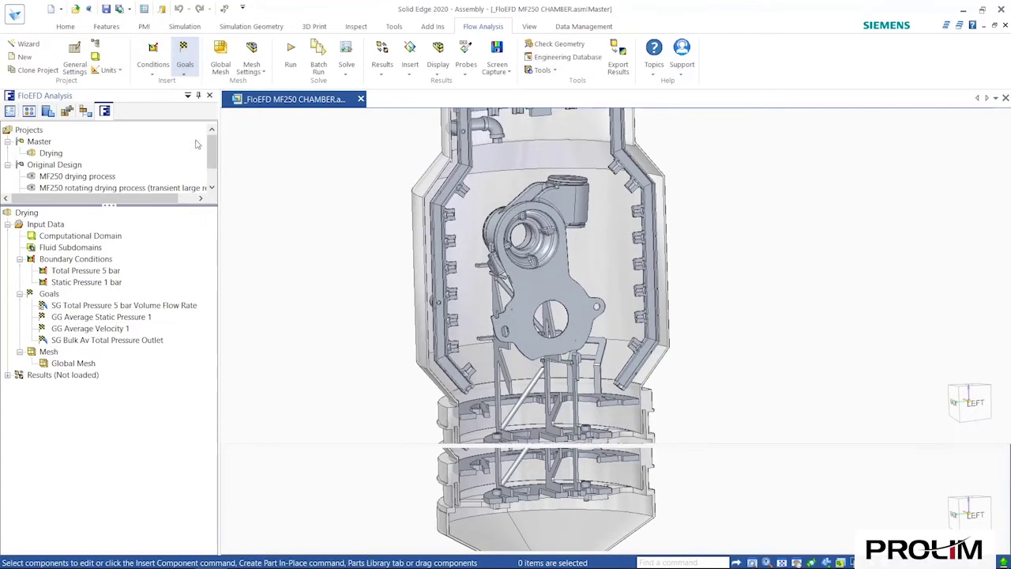
{"action": "left_click", "coordinate": [88, 271]}
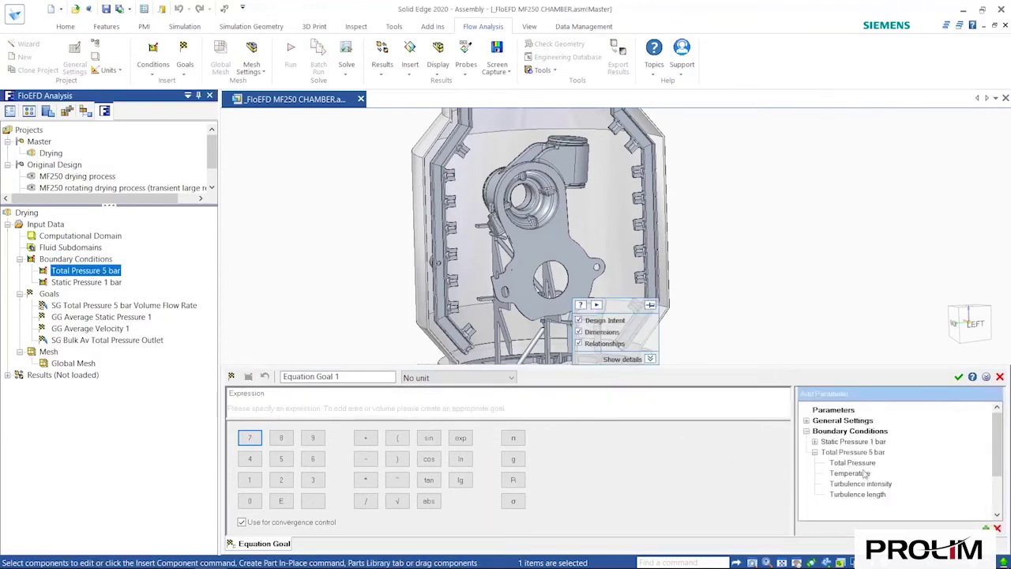
{"action": "left_click", "coordinate": [863, 463]}
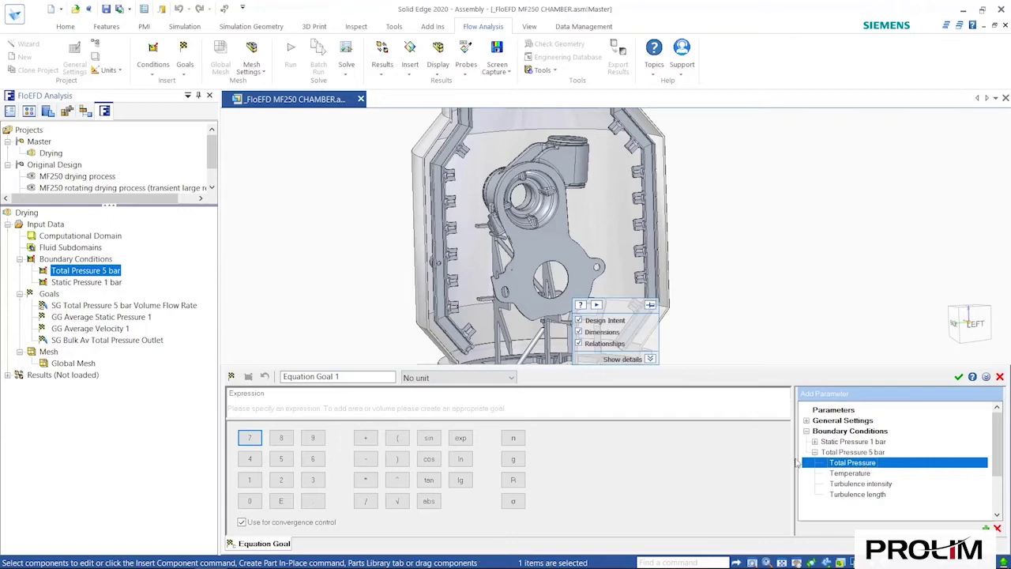
{"action": "left_click_drag", "start_coordinate": [793, 458], "coordinate": [758, 461]}
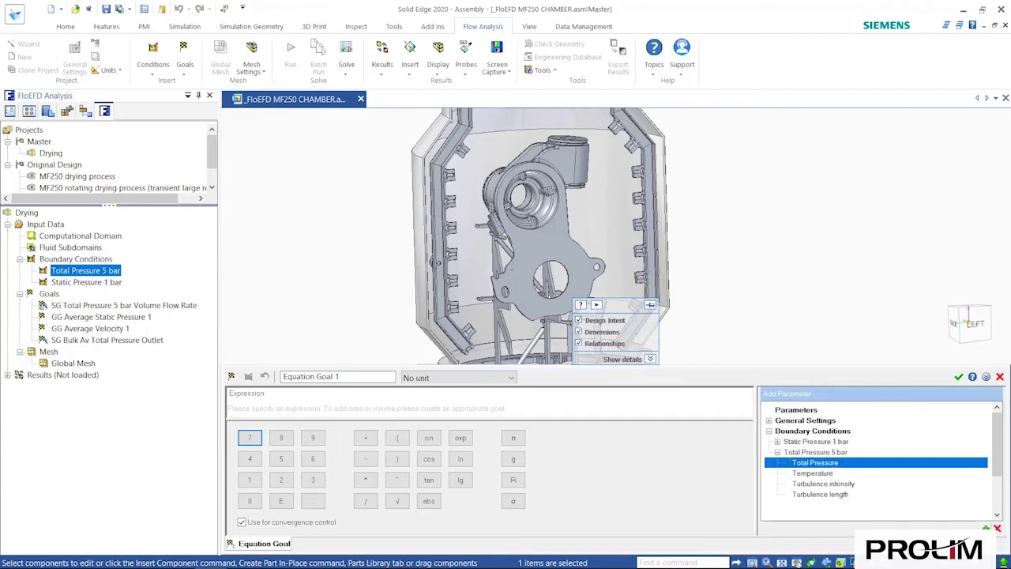
{"action": "left_click", "coordinate": [987, 529]}
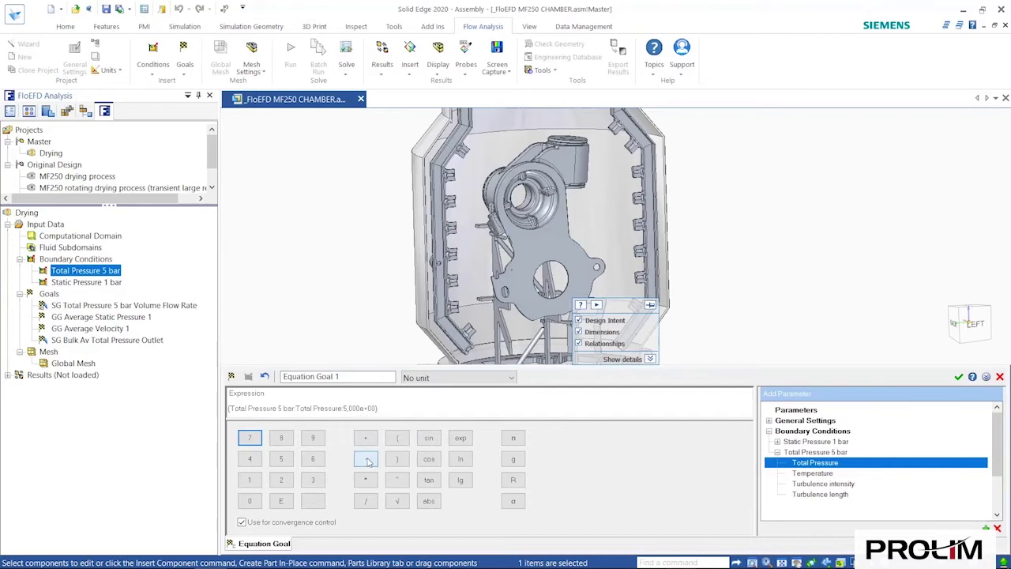
{"action": "left_click", "coordinate": [120, 341]}
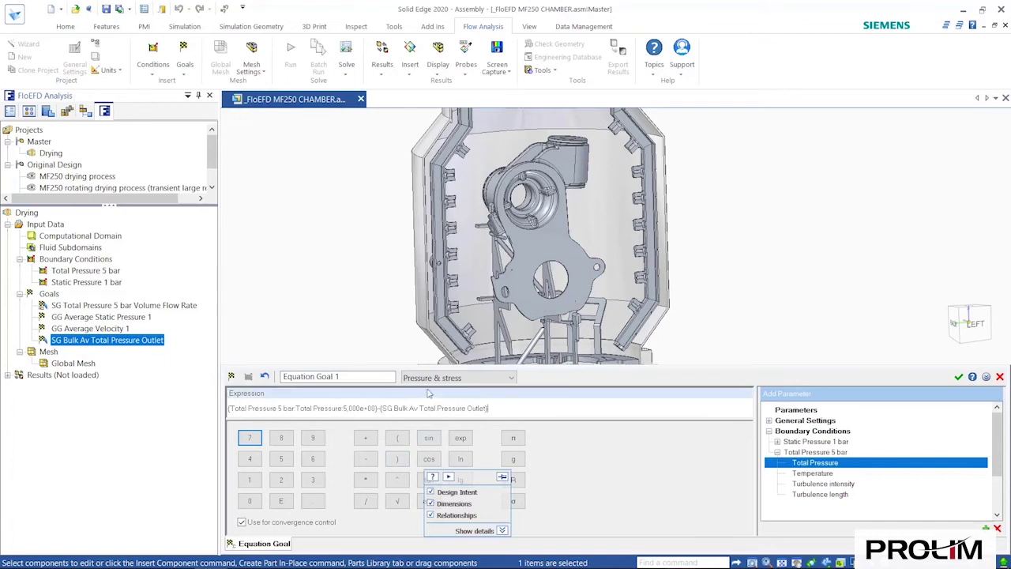
Name the equation goal delta Pt and create it.
{"action": "left_click", "coordinate": [316, 377]}
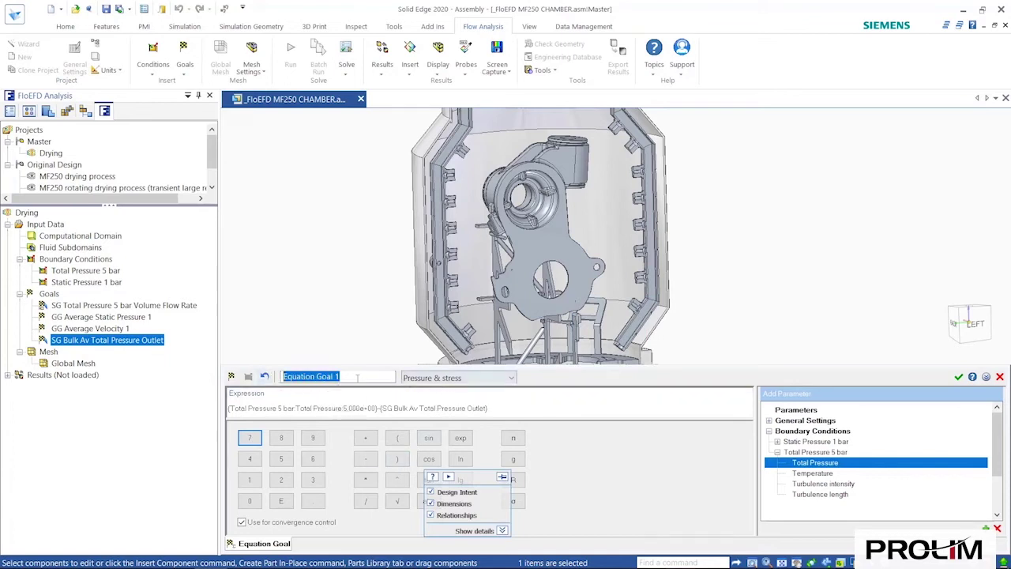
{"action": "type", "text": "delta Pt"}
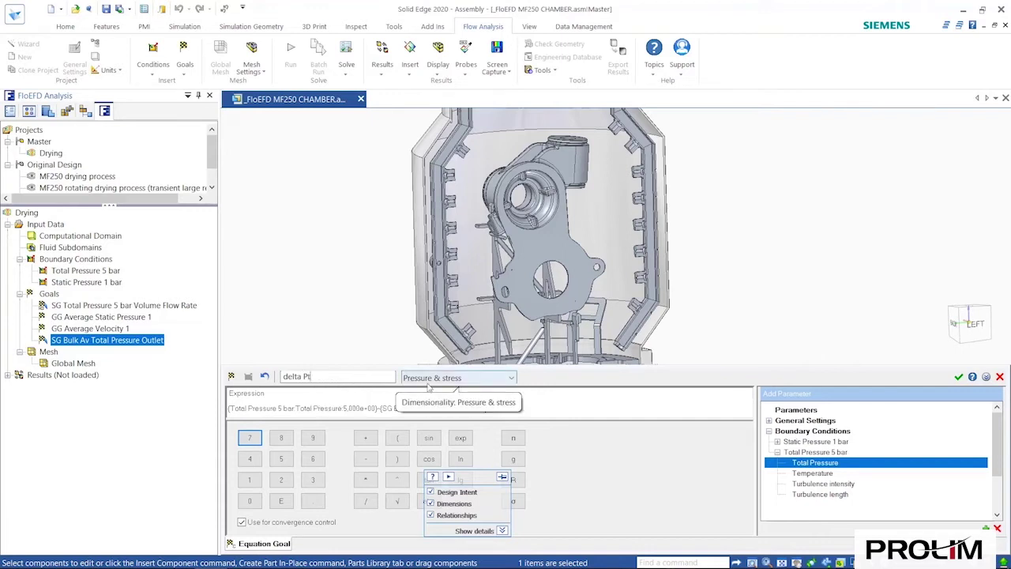
{"action": "left_click", "coordinate": [959, 377]}
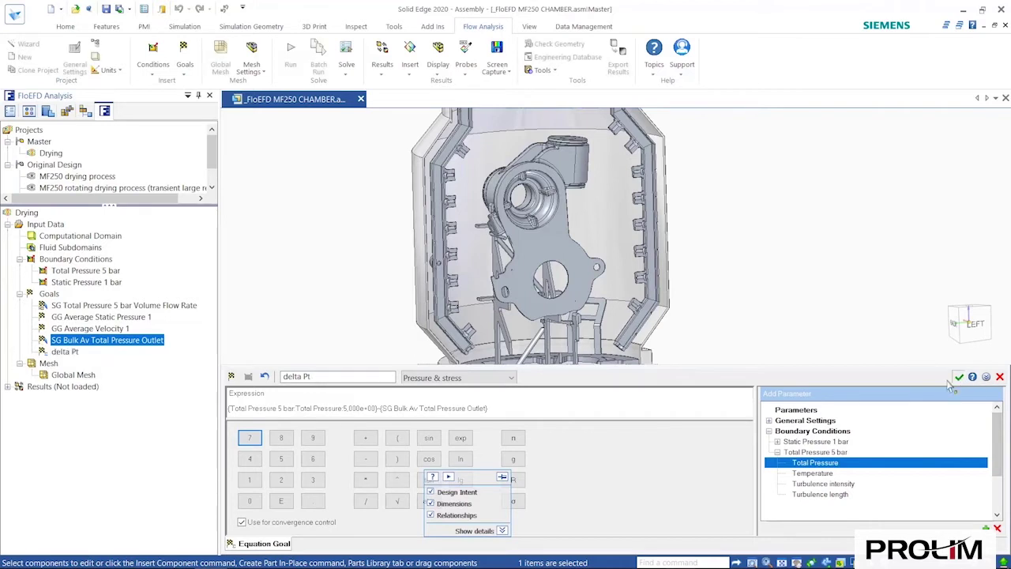
{"action": "left_click", "coordinate": [320, 383]}
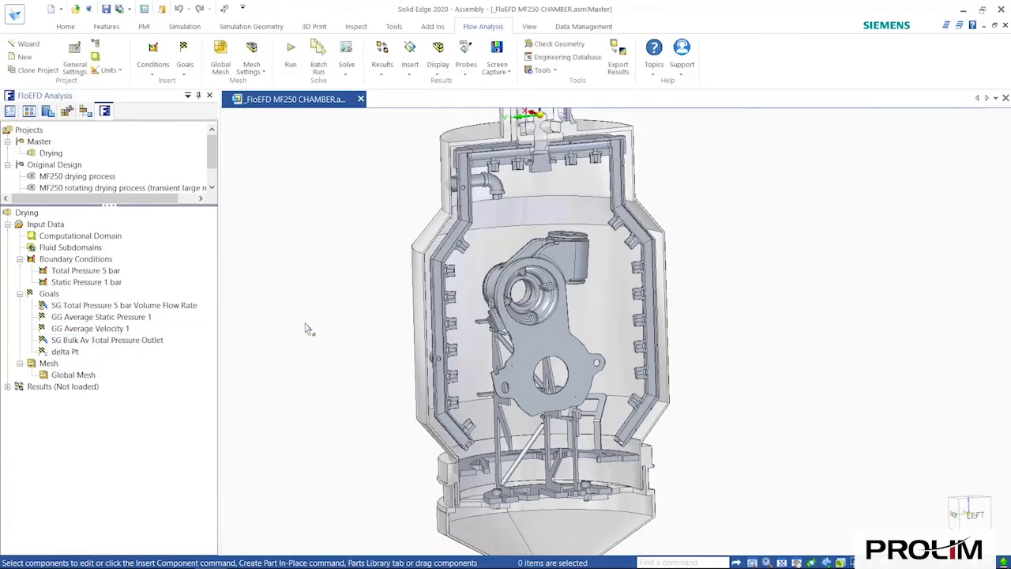
{"action": "scroll", "coordinate": [306, 323], "scroll_direction": "down", "scroll_amount": 3}
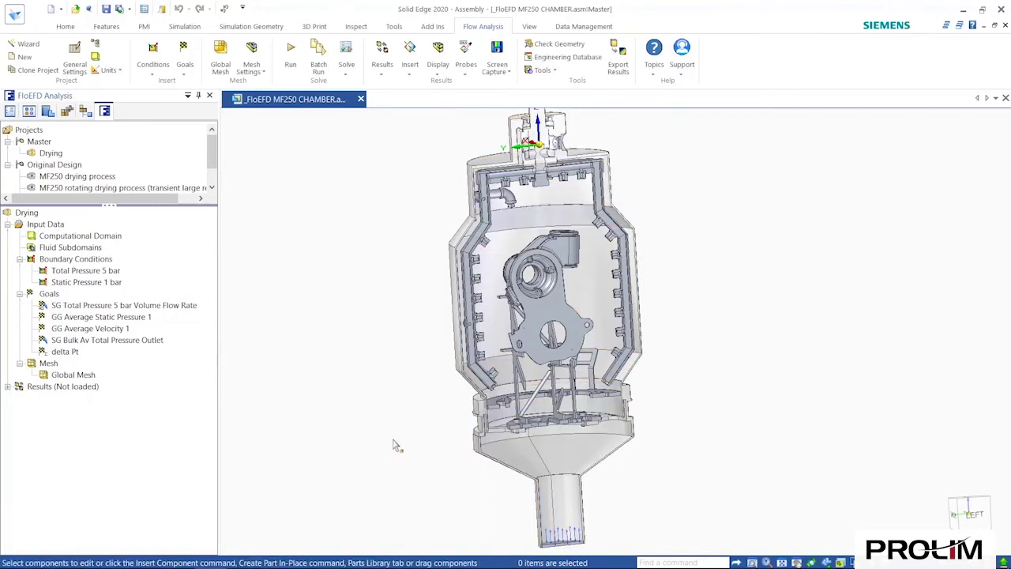
{"action": "scroll", "coordinate": [397, 447], "scroll_direction": "up", "scroll_amount": 5}
{"action": "scroll", "coordinate": [437, 341], "scroll_direction": "up", "scroll_amount": 5}
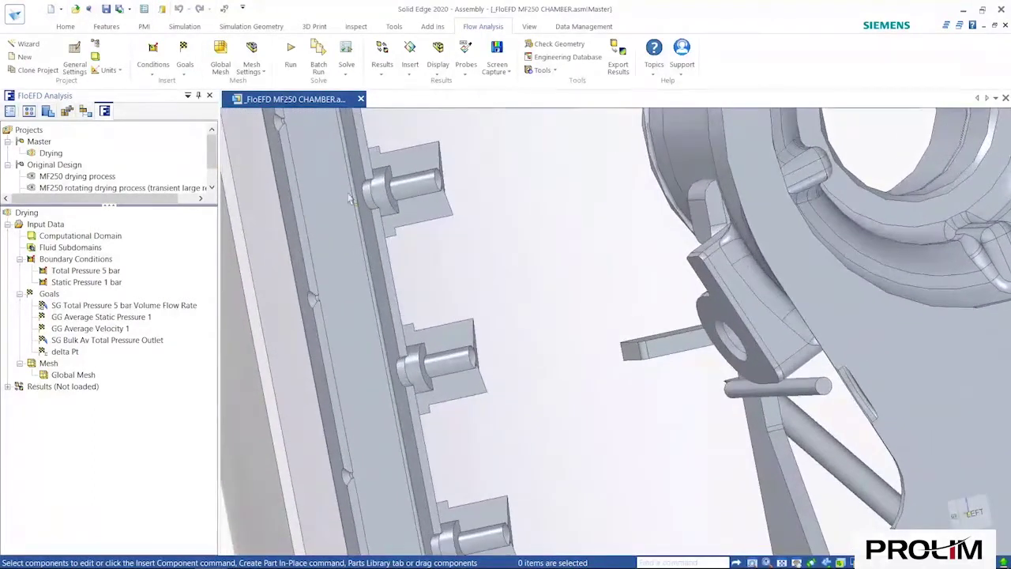
{"action": "middle_click_drag", "start_coordinate": [415, 239], "coordinate": [472, 273]}
{"action": "scroll", "coordinate": [407, 260], "scroll_direction": "down", "scroll_amount": 5}
{"action": "scroll", "coordinate": [466, 273], "scroll_direction": "down", "scroll_amount": 3}
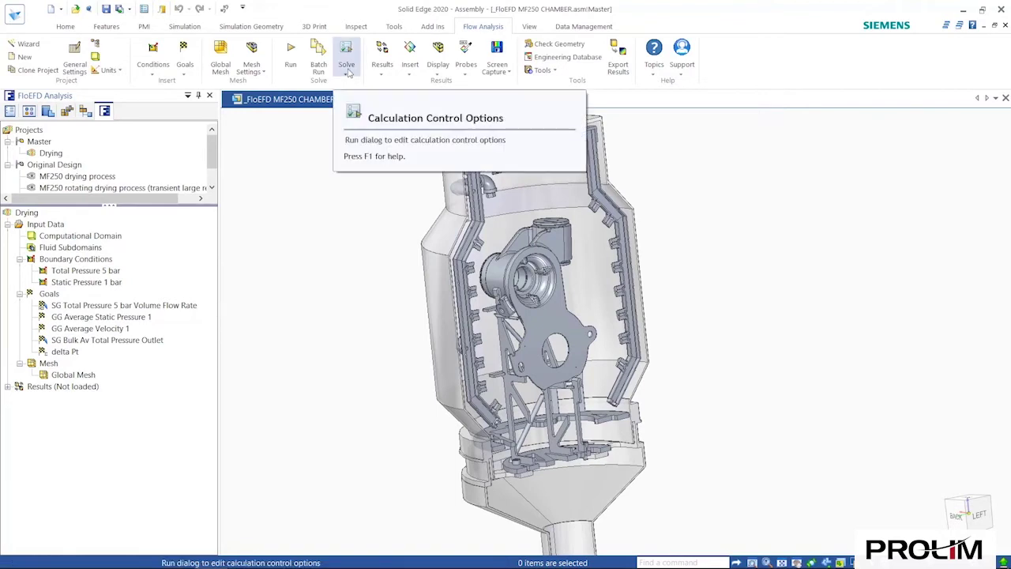
Set the global domain refinement to level = 2 in the calculation control options.
{"action": "left_click", "coordinate": [348, 73]}
{"action": "left_click", "coordinate": [364, 86]}
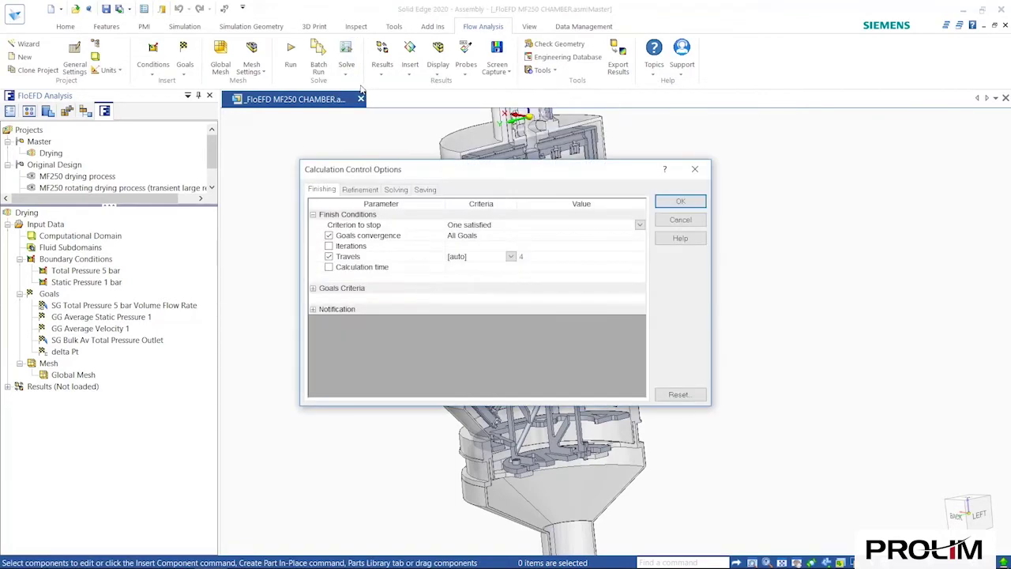
{"action": "left_click", "coordinate": [360, 189]}
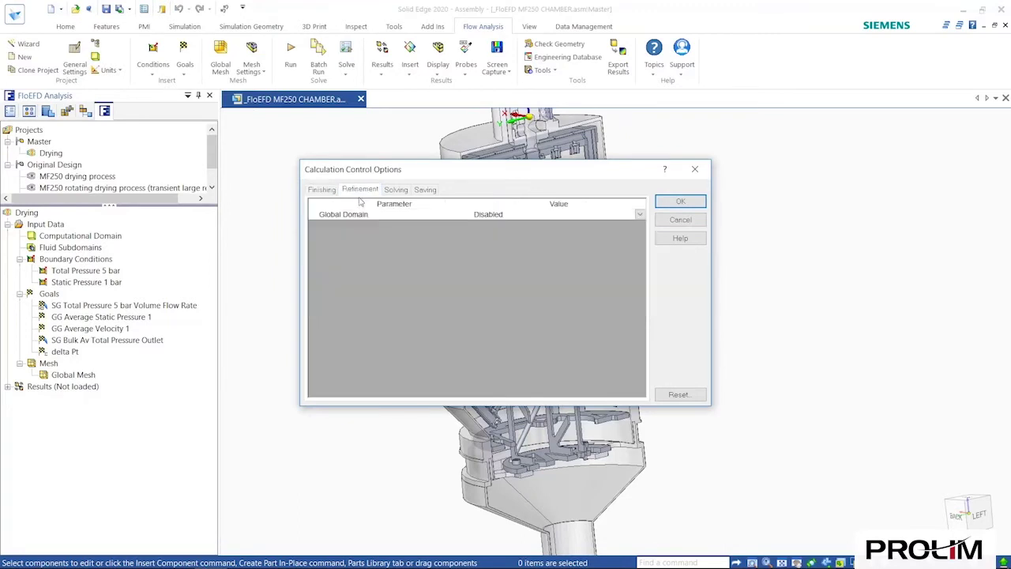
{"action": "left_click", "coordinate": [640, 215]}
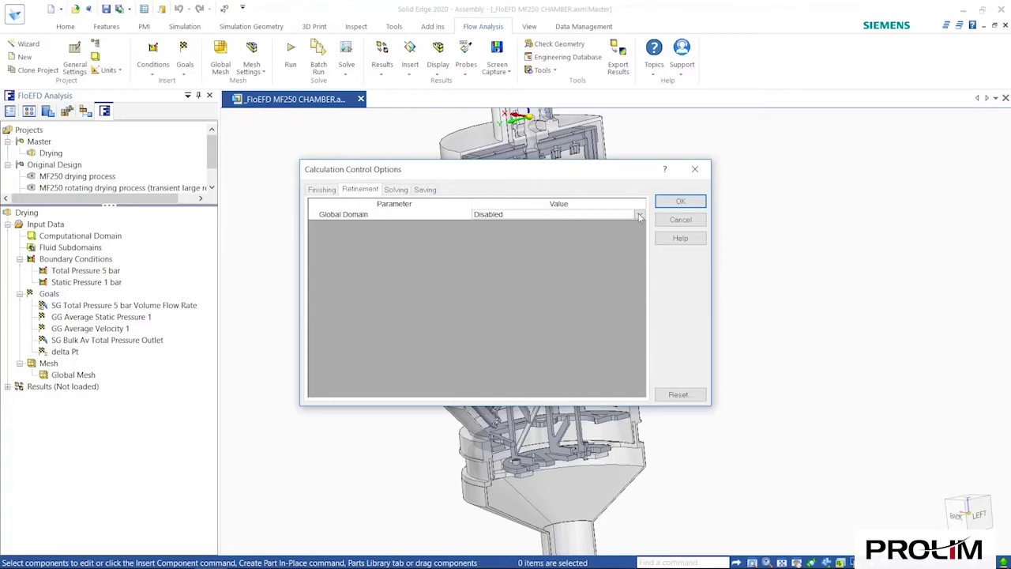
{"action": "left_click", "coordinate": [640, 215]}
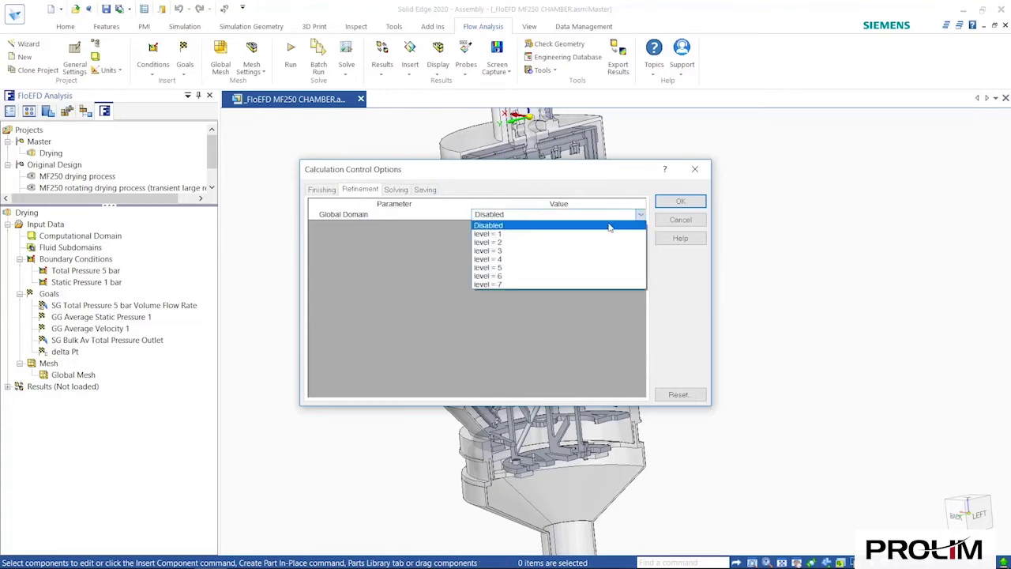
{"action": "left_click", "coordinate": [504, 242]}
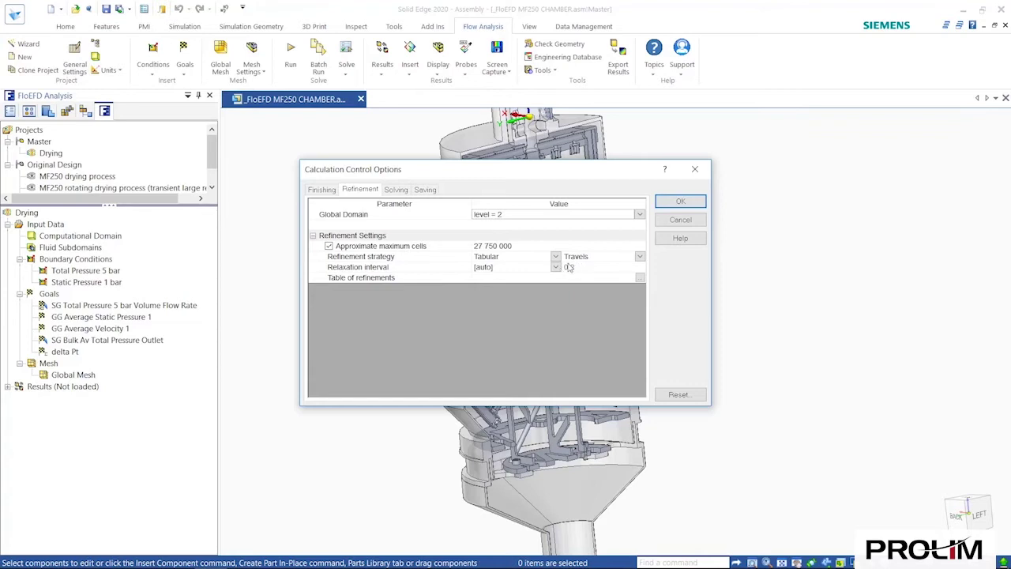
Enter refinements at 0.7 and 0.9 travels in the table of refinements and apply the calculation control options.
{"action": "left_click", "coordinate": [640, 279]}
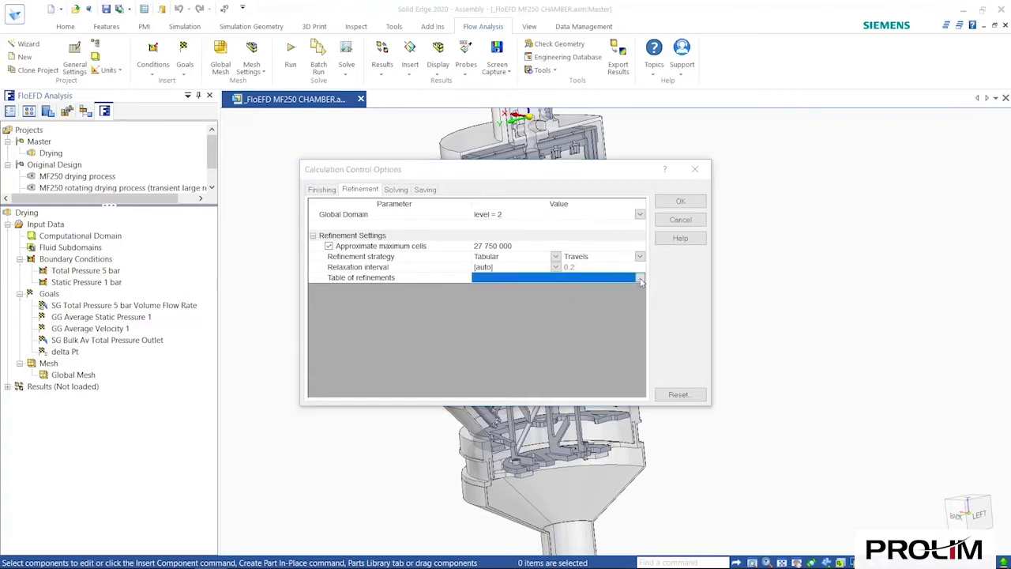
{"action": "left_click", "coordinate": [566, 330]}
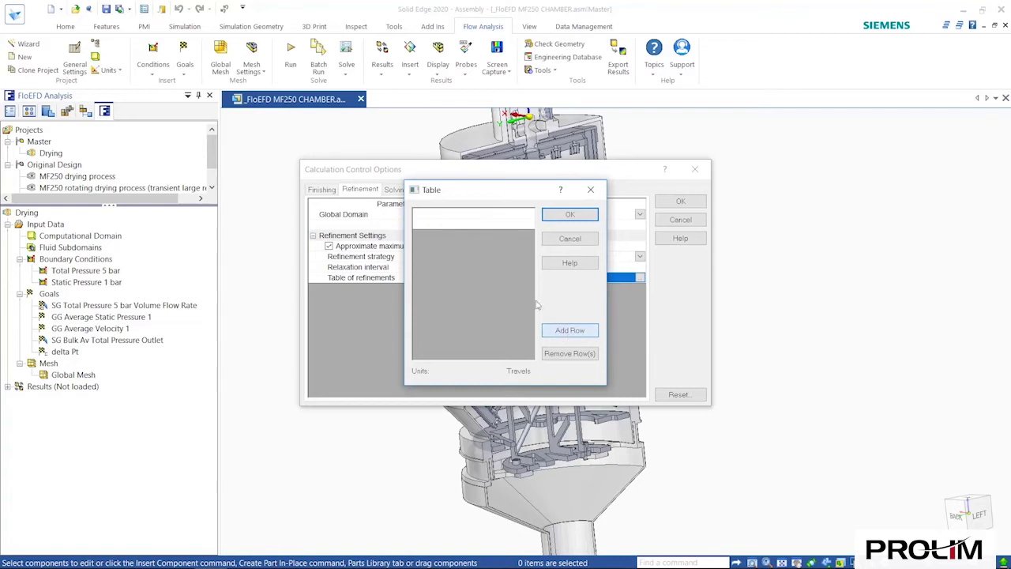
{"action": "left_click", "coordinate": [497, 212]}
{"action": "type", "text": "0.7"}
{"action": "left_click", "coordinate": [484, 225]}
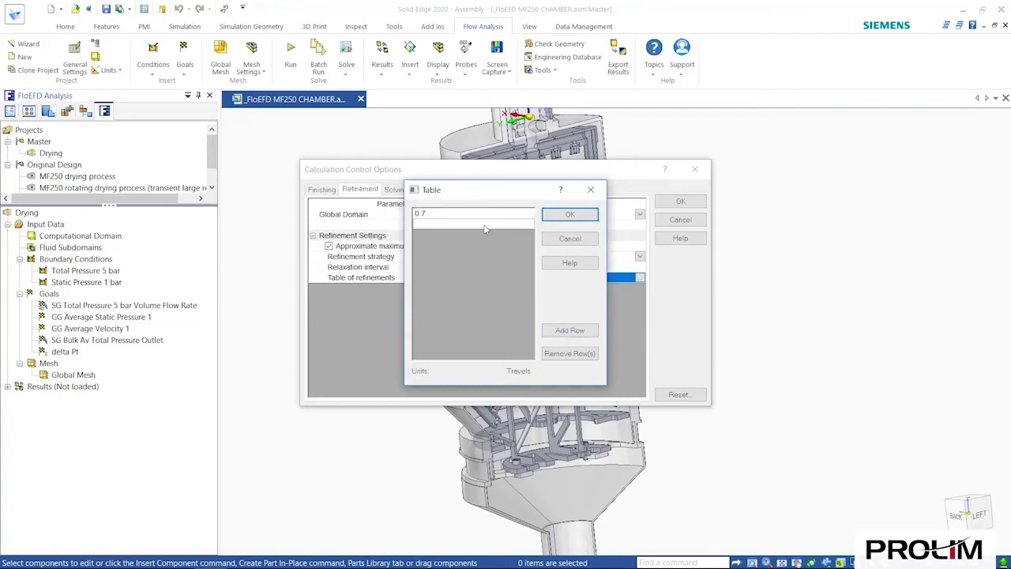
{"action": "type", "text": "0.9"}
{"action": "left_click", "coordinate": [570, 220]}
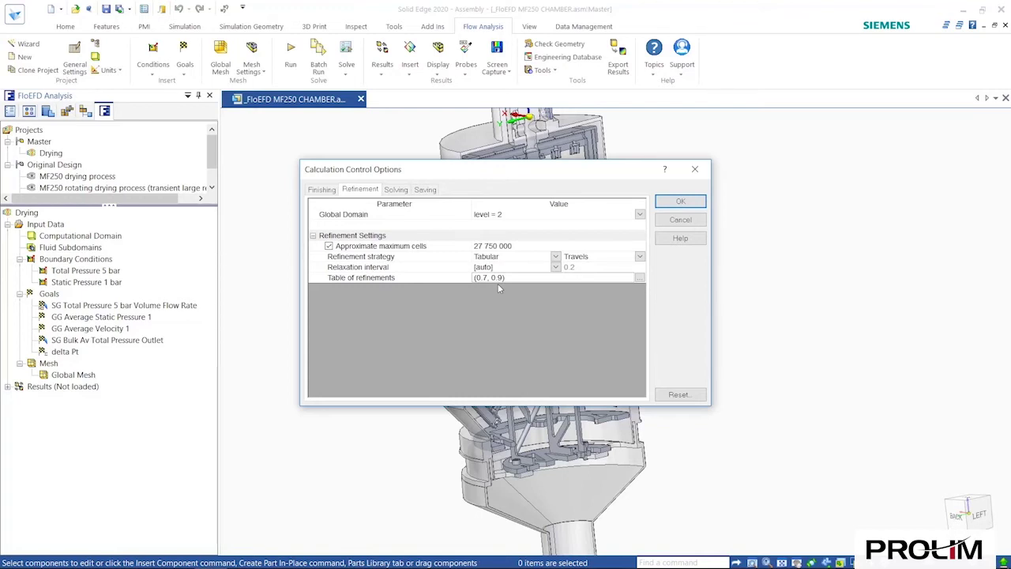
{"action": "left_click", "coordinate": [681, 203]}
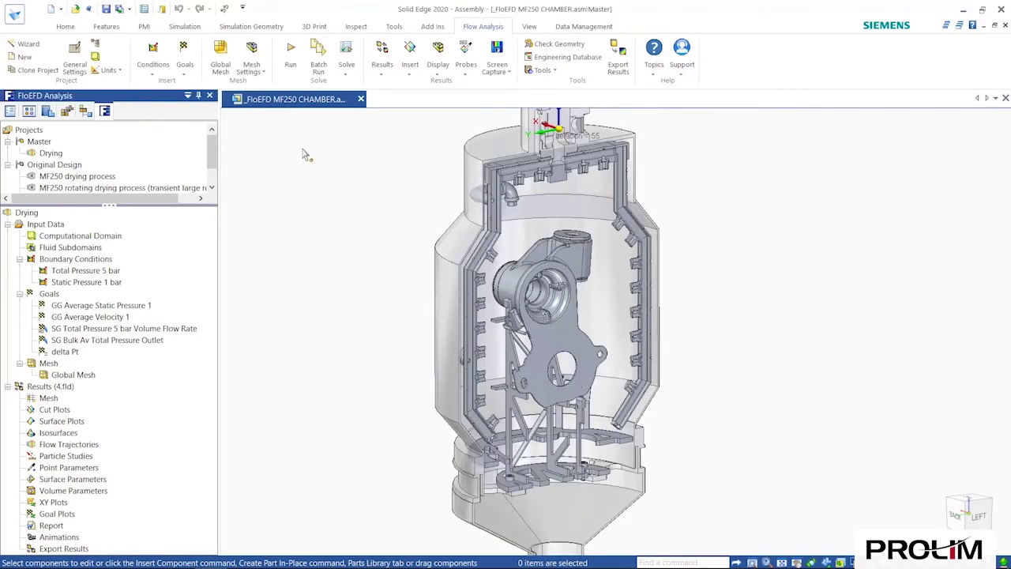
Run the Drying calculation and highlight GG Average Velocity 1 in the goal plot, moving the plot window clear of the solver info.
{"action": "left_click", "coordinate": [292, 62]}
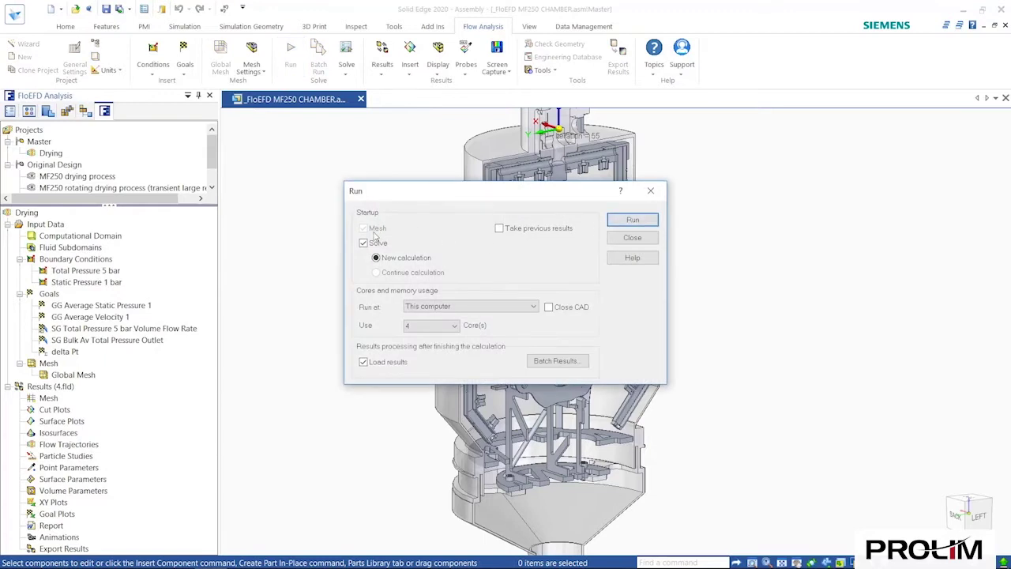
{"action": "left_click", "coordinate": [647, 224]}
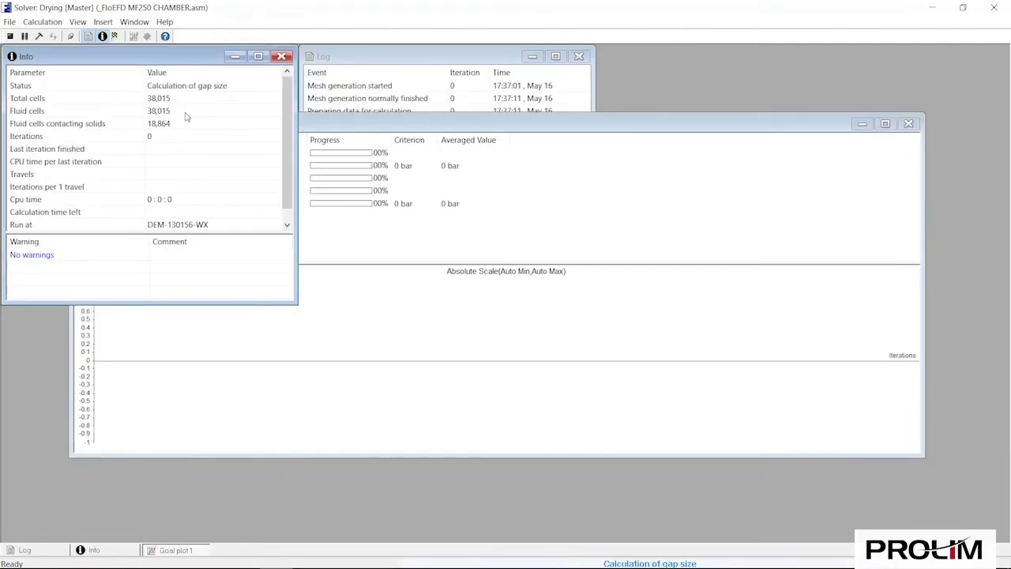
{"action": "left_click", "coordinate": [218, 356]}
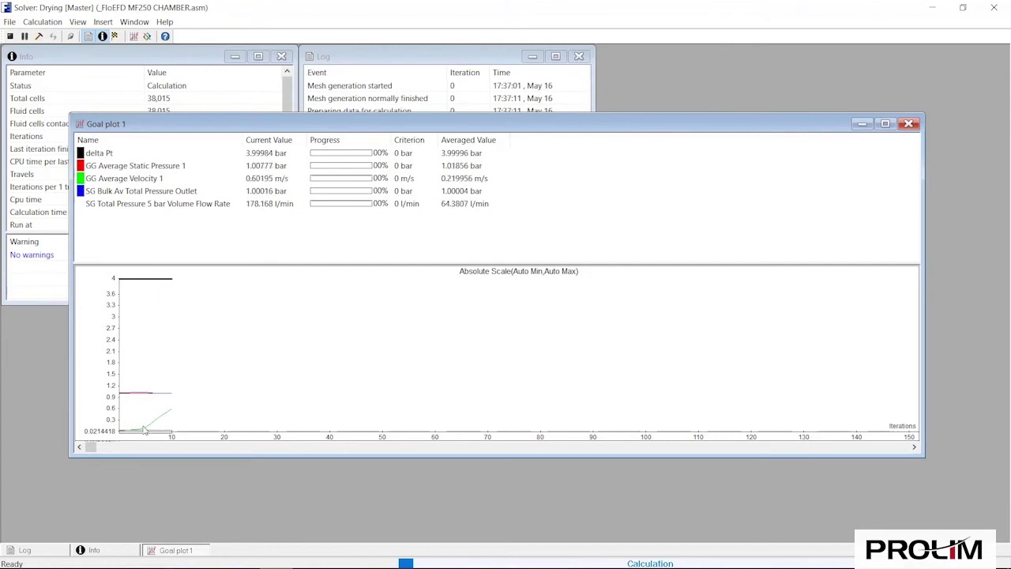
{"action": "left_click", "coordinate": [138, 179]}
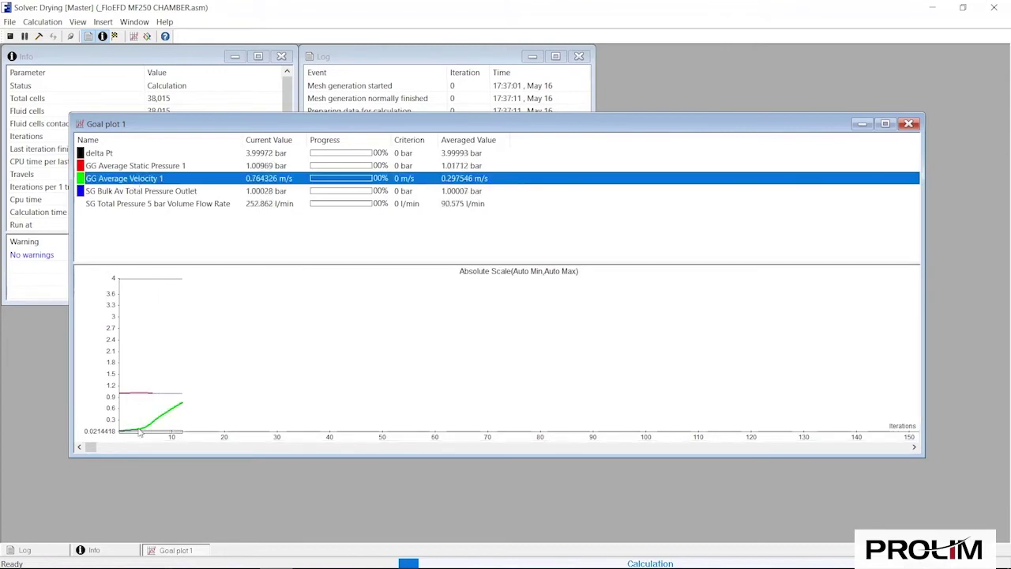
{"action": "left_click_drag", "start_coordinate": [227, 124], "coordinate": [264, 199]}
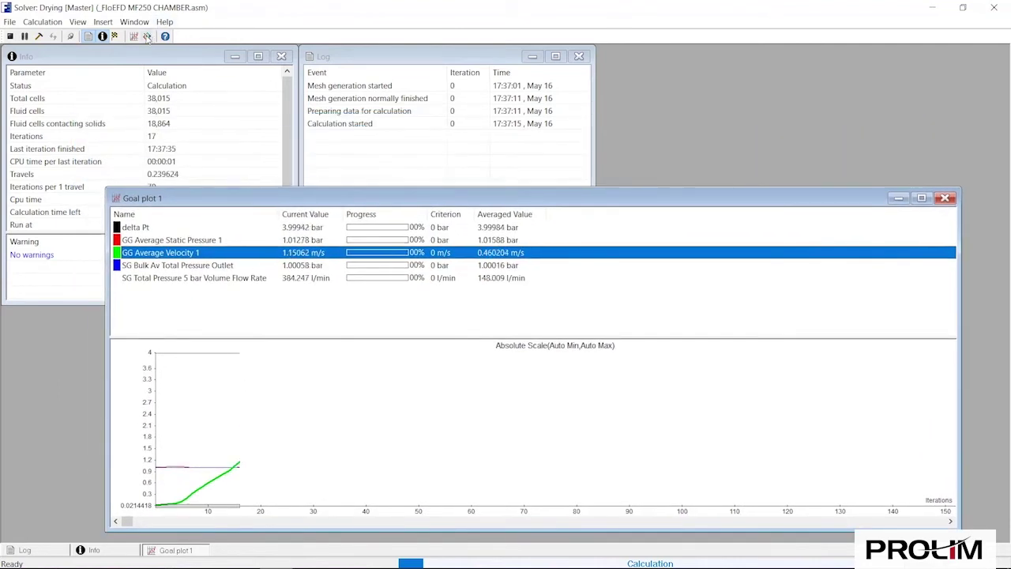
Start a solver preview on the Right (yz) plane with Velocity as the contour parameter.
{"action": "left_click", "coordinate": [147, 37]}
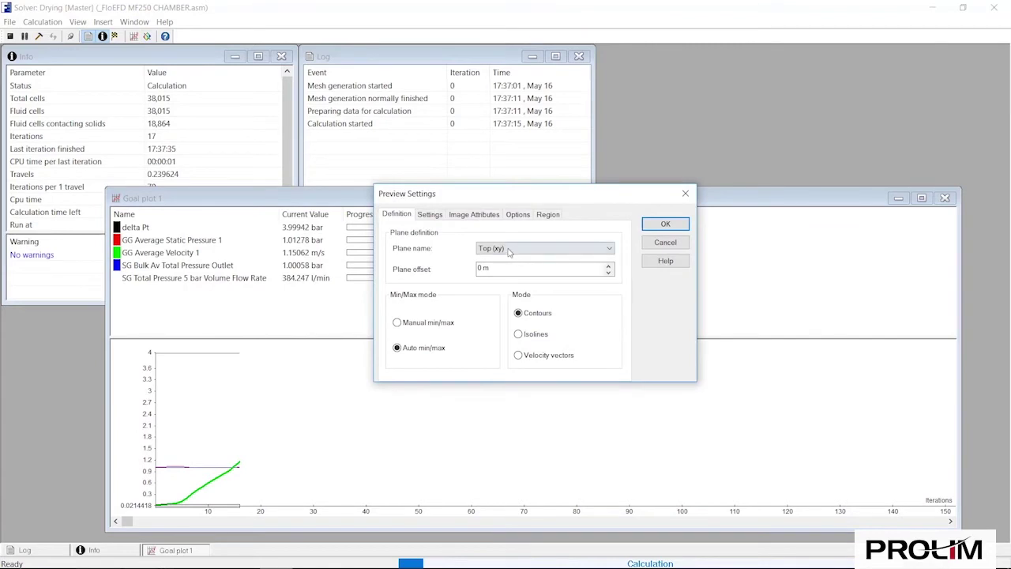
{"action": "left_click", "coordinate": [510, 249]}
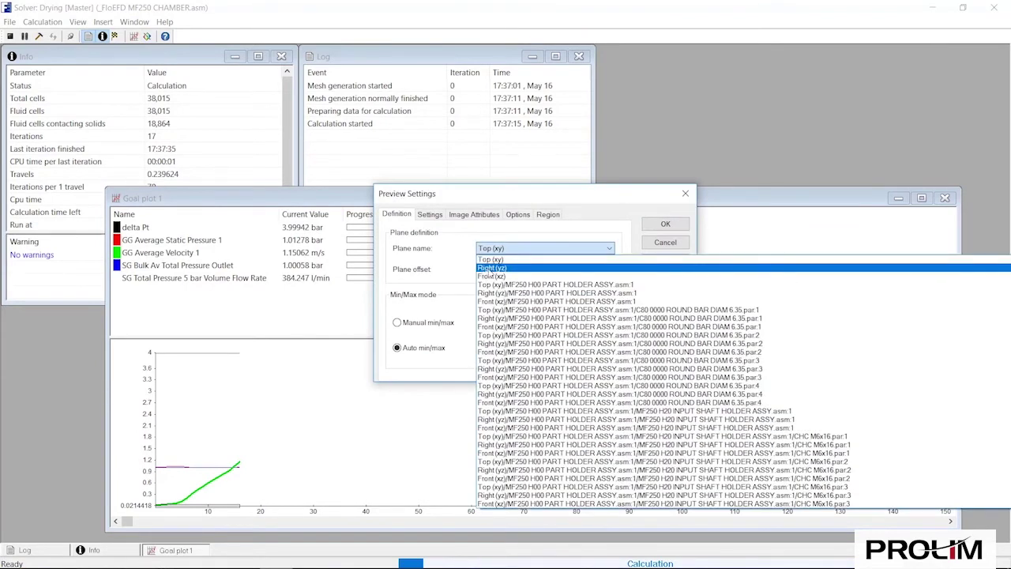
{"action": "left_click", "coordinate": [491, 268]}
{"action": "left_click", "coordinate": [427, 215]}
{"action": "left_click", "coordinate": [484, 249]}
{"action": "left_click", "coordinate": [500, 293]}
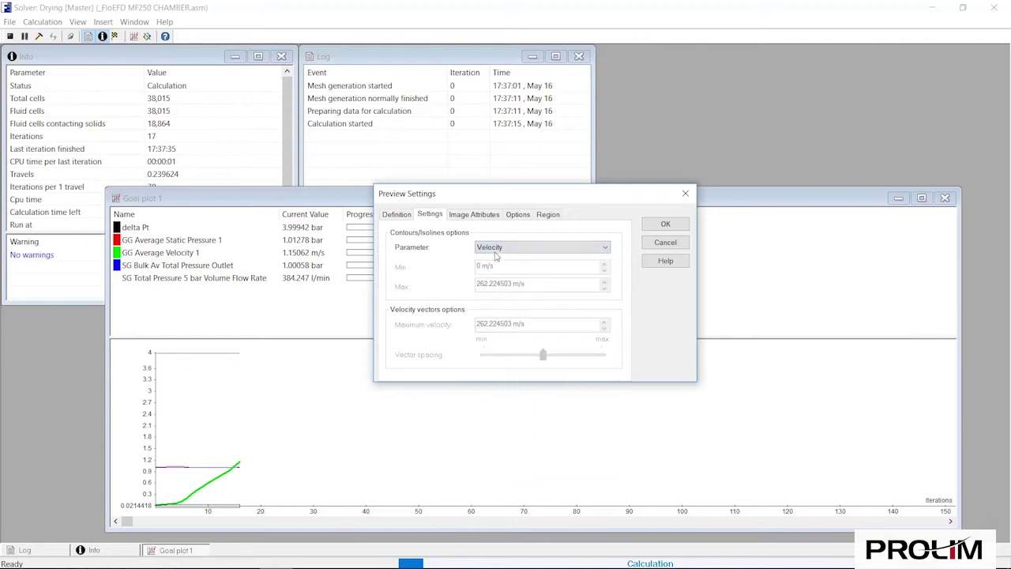
Create the preview with an 800x600 image size and place its window beside the Log window.
{"action": "left_click", "coordinate": [492, 219]}
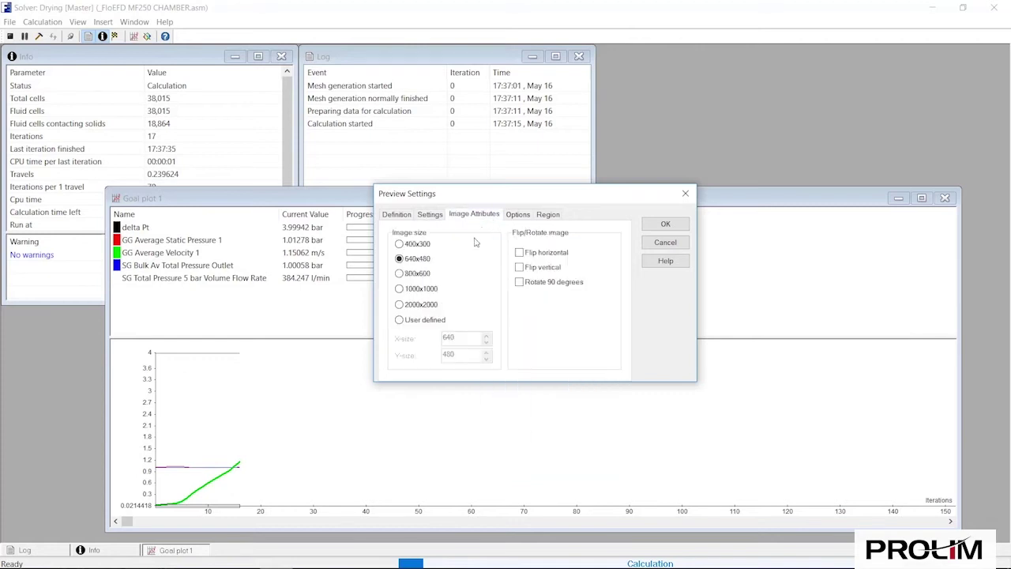
{"action": "left_click", "coordinate": [414, 275]}
{"action": "left_click", "coordinate": [665, 224]}
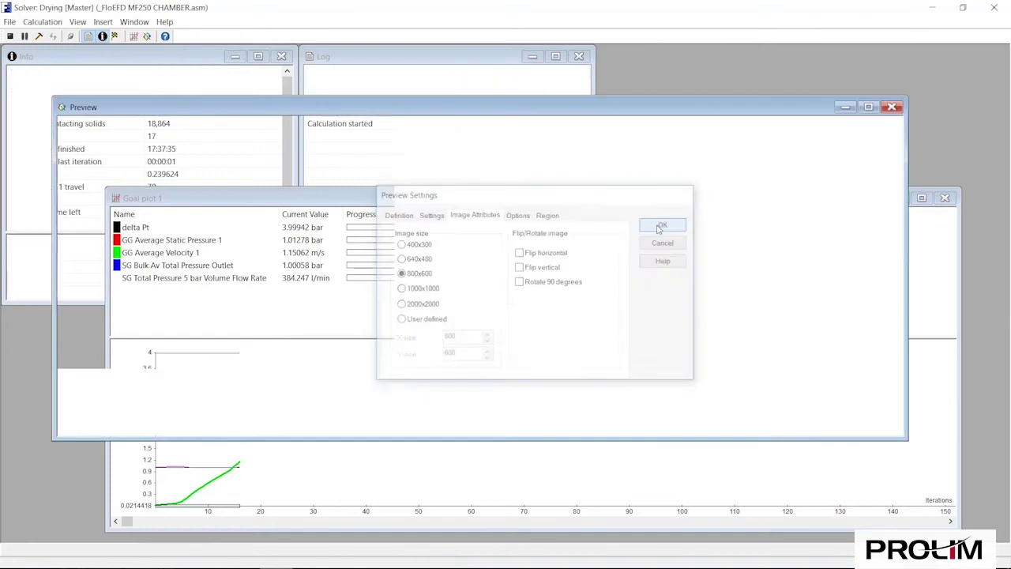
{"action": "left_click_drag", "start_coordinate": [245, 57], "coordinate": [843, 55]}
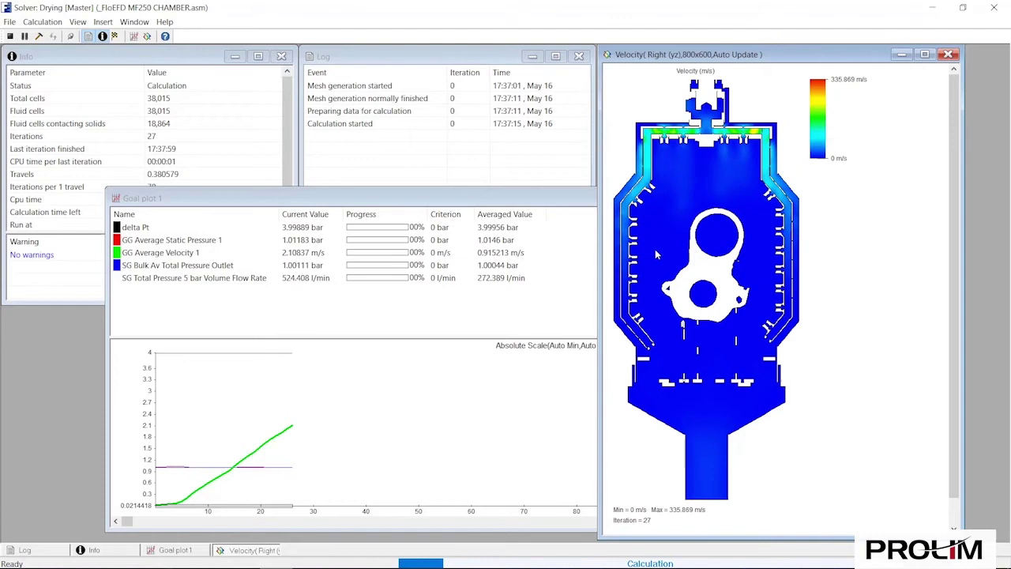
Turn on the mesh display in the options of the Velocity preview on the Right (yz) plane.
{"action": "right_click", "coordinate": [666, 184]}
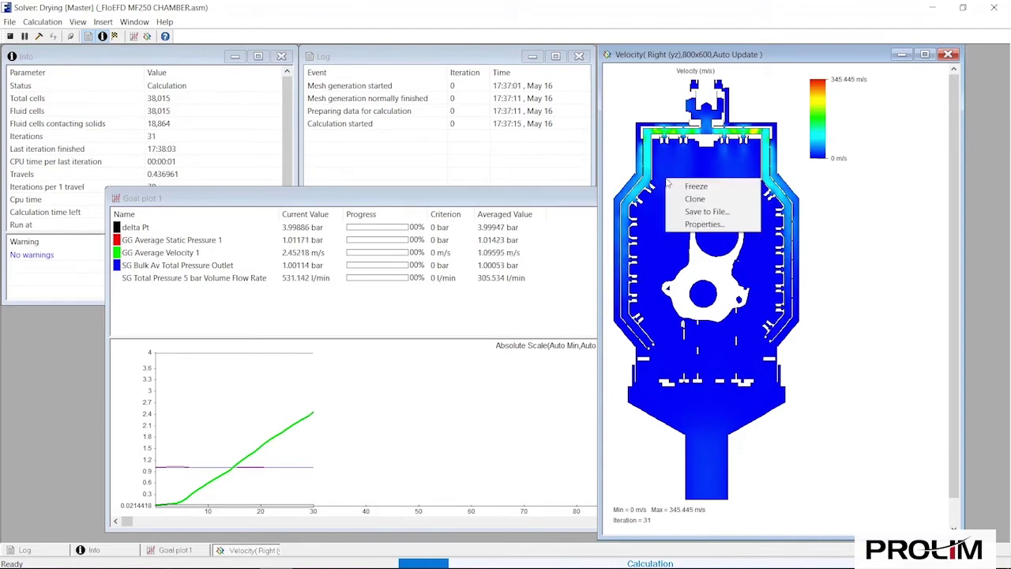
{"action": "left_click", "coordinate": [693, 225]}
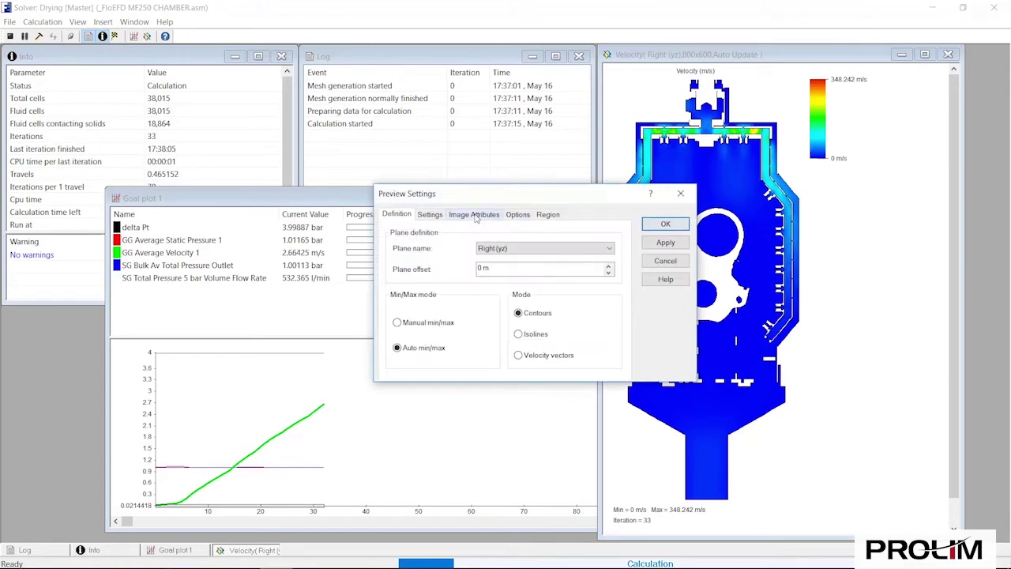
{"action": "left_click", "coordinate": [517, 214]}
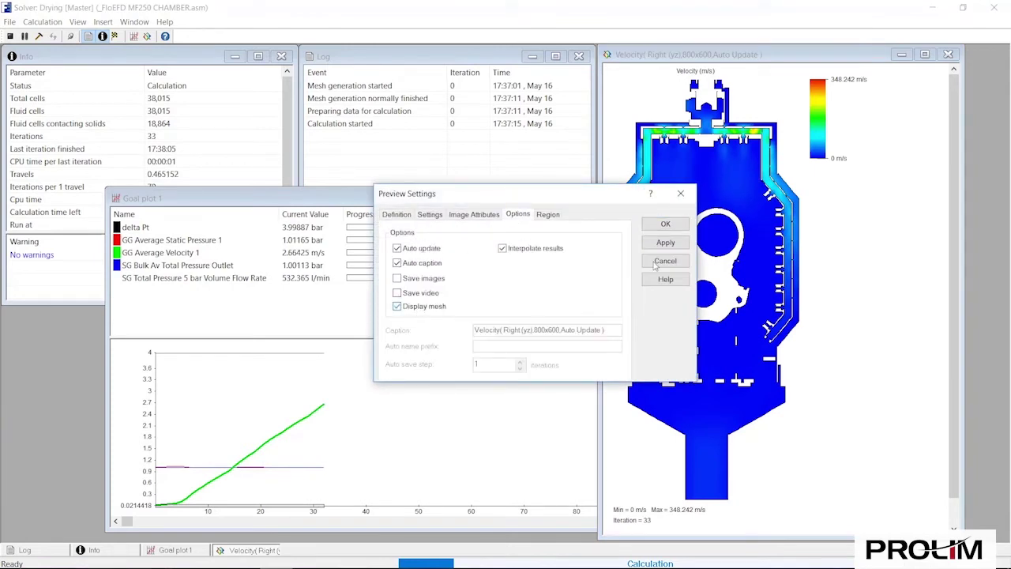
{"action": "left_click", "coordinate": [666, 224]}
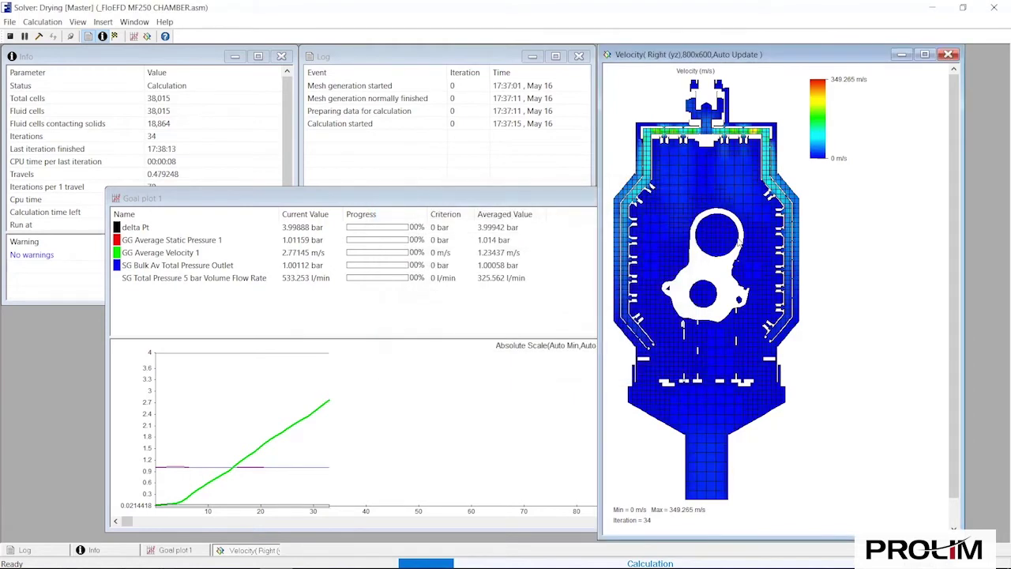
Move the goal plot window clear of the Info window and check the Travels parameter while watching the velocity preview during the calculation.
{"action": "left_click_drag", "start_coordinate": [206, 201], "coordinate": [186, 218]}
{"action": "left_click", "coordinate": [170, 177]}
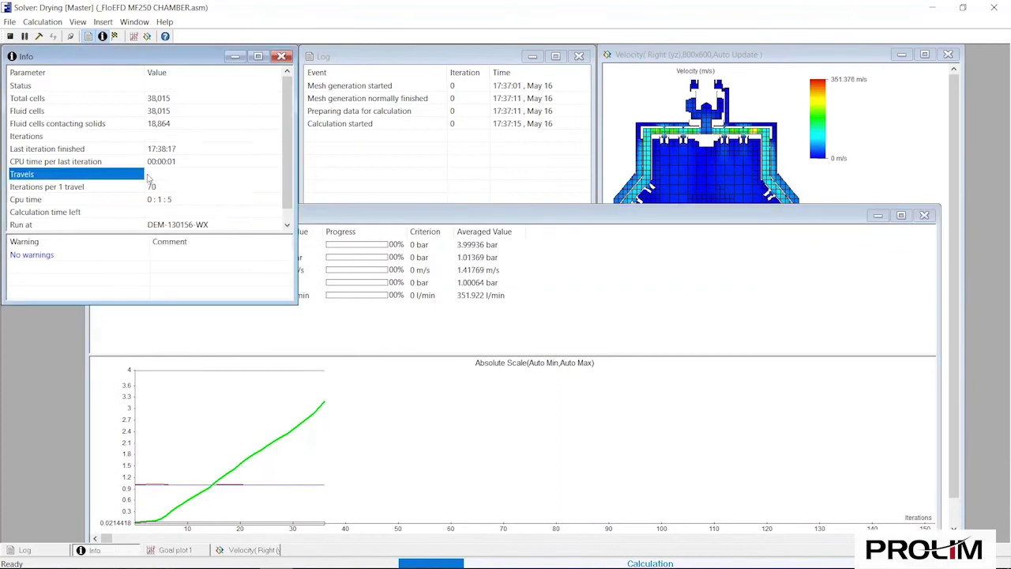
{"action": "left_click", "coordinate": [640, 164]}
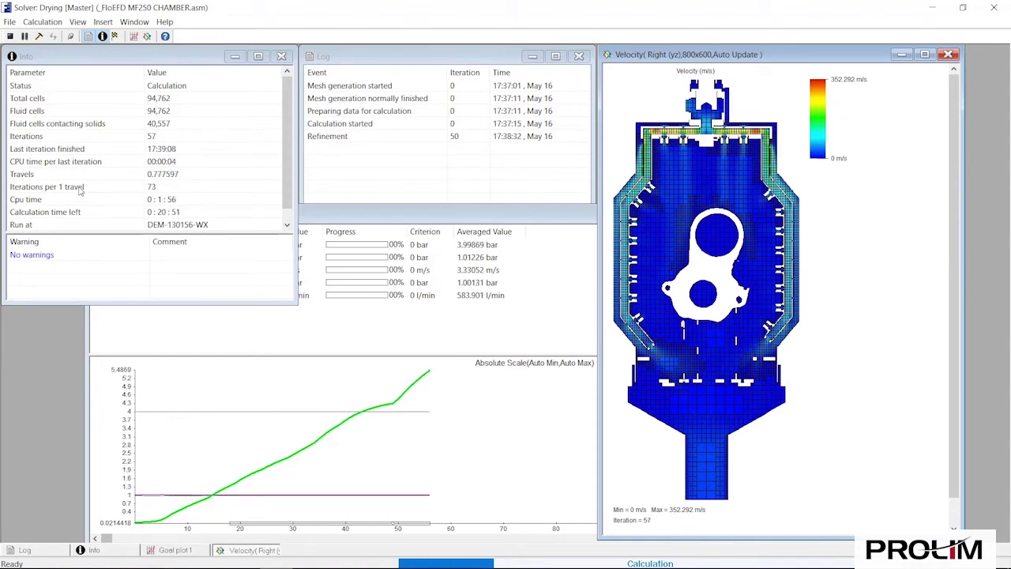
{"action": "left_click", "coordinate": [162, 174]}
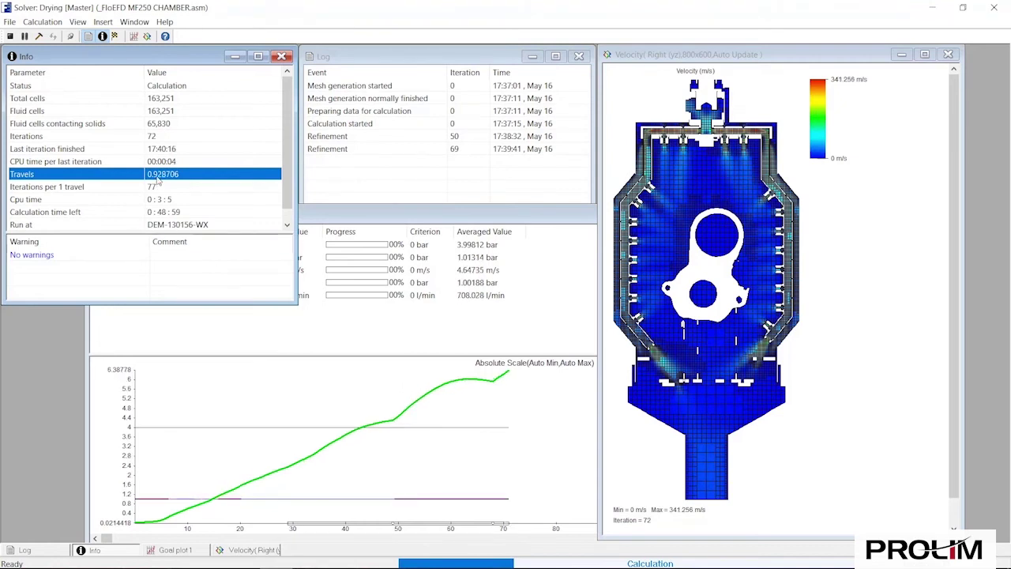
Review the goal plot through to its last iterations and the final velocity preview, and close the solver window.
{"action": "left_click", "coordinate": [368, 335]}
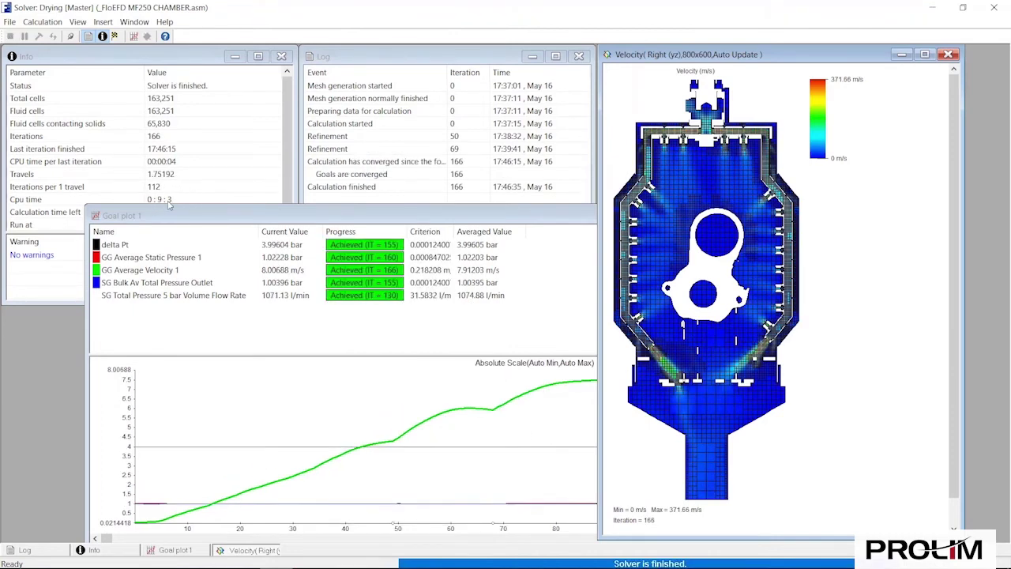
{"action": "left_click", "coordinate": [412, 485]}
{"action": "left_click_drag", "start_coordinate": [107, 538], "coordinate": [371, 538]}
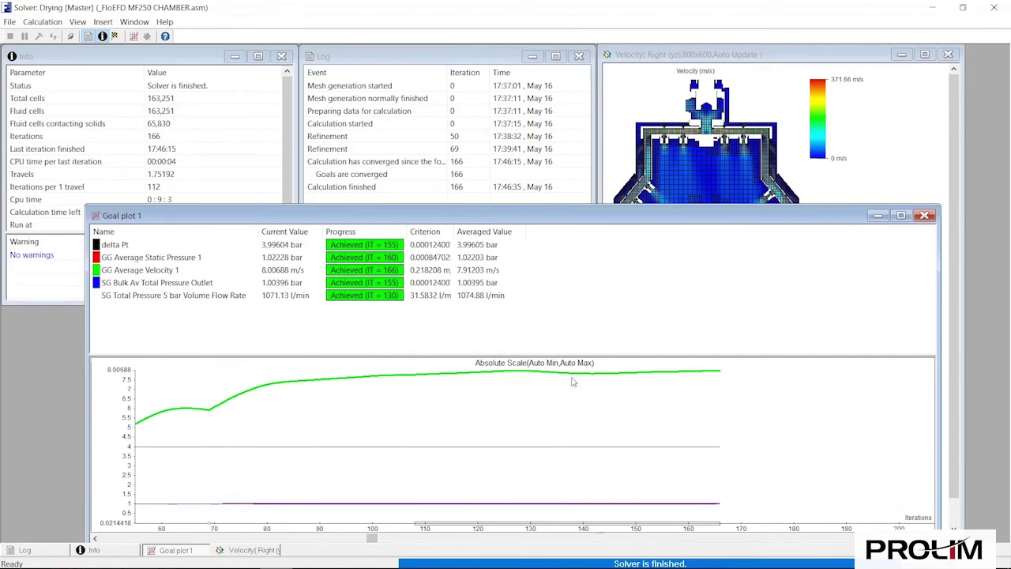
{"action": "left_click", "coordinate": [776, 125]}
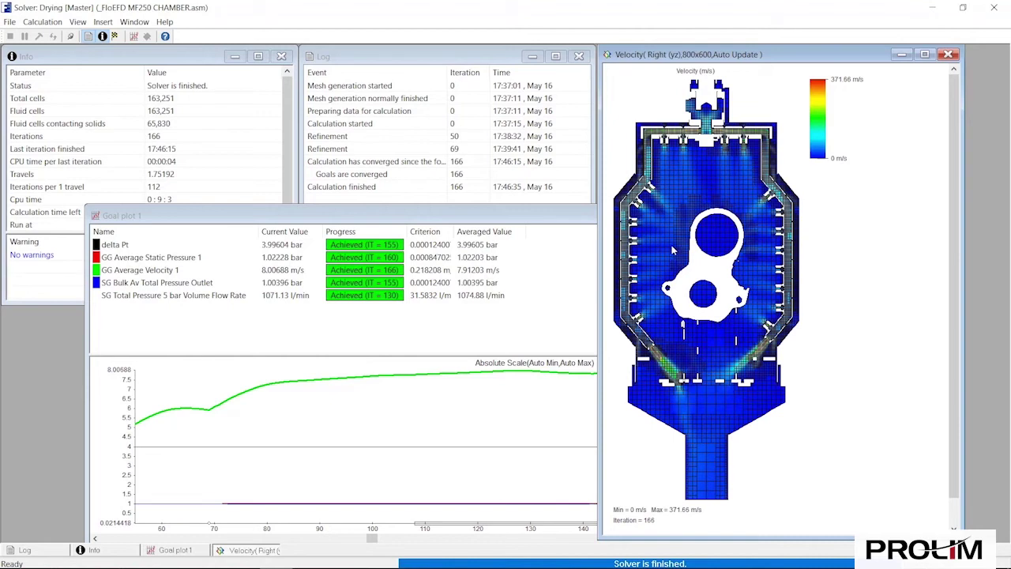
{"action": "left_click", "coordinate": [994, 11]}
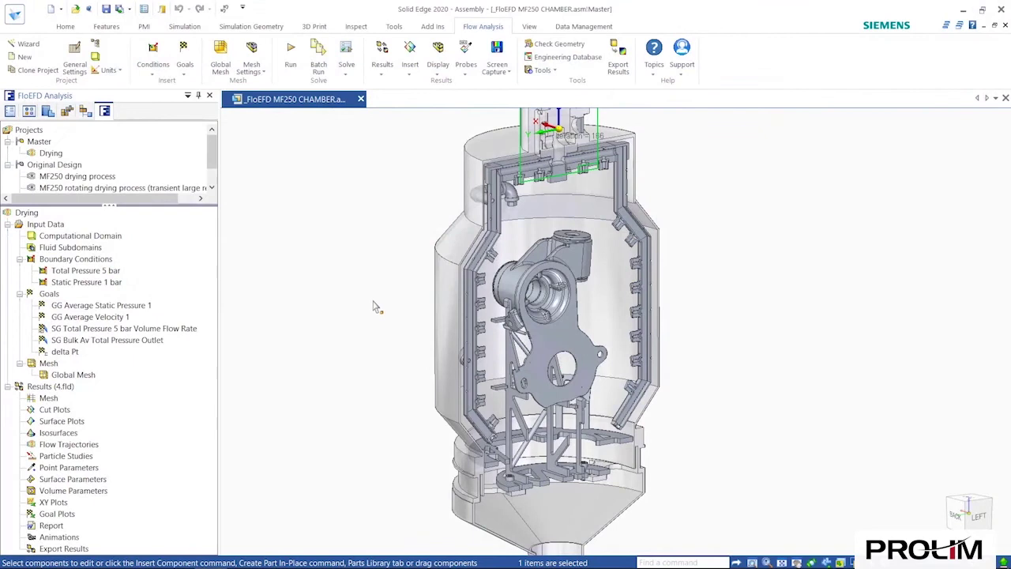
Activate the MF250 drying process project and show Cut Plot Velocity, examining the flow at the lower nozzles.
{"action": "scroll", "coordinate": [360, 299], "scroll_direction": "down", "scroll_amount": 4}
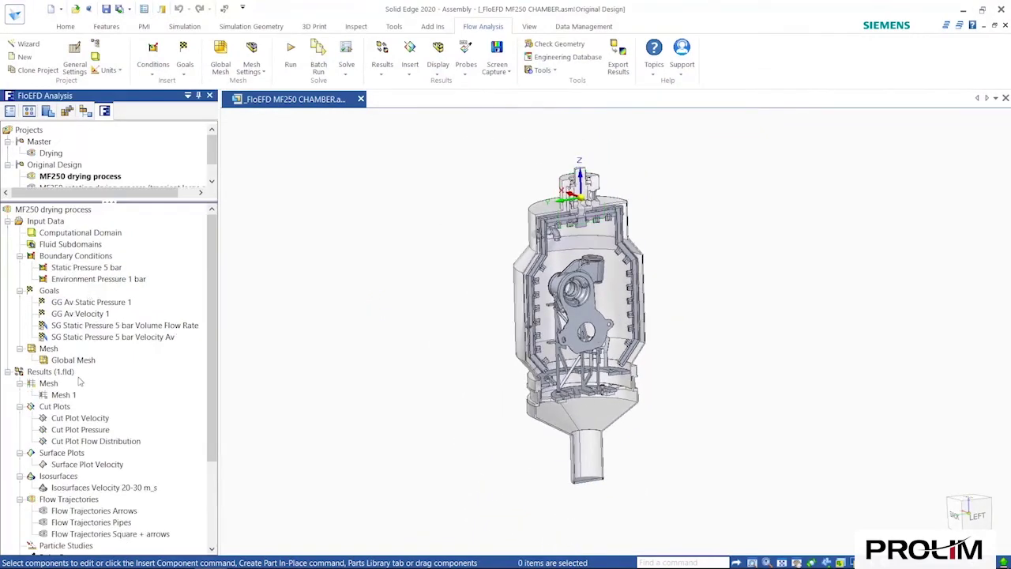
{"action": "right_click", "coordinate": [79, 419]}
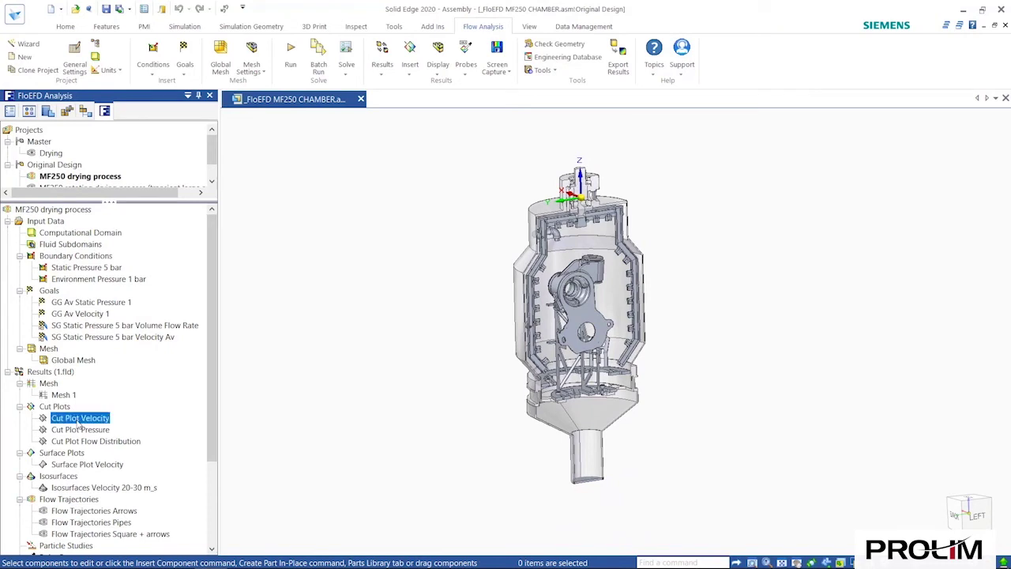
{"action": "left_click", "coordinate": [150, 280]}
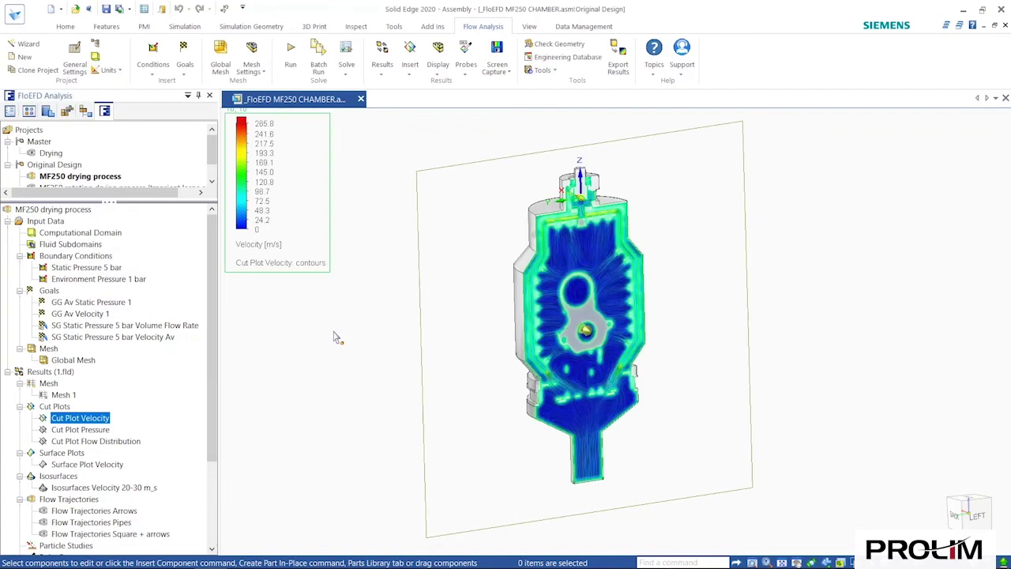
{"action": "scroll", "coordinate": [428, 324], "scroll_direction": "up", "scroll_amount": 5}
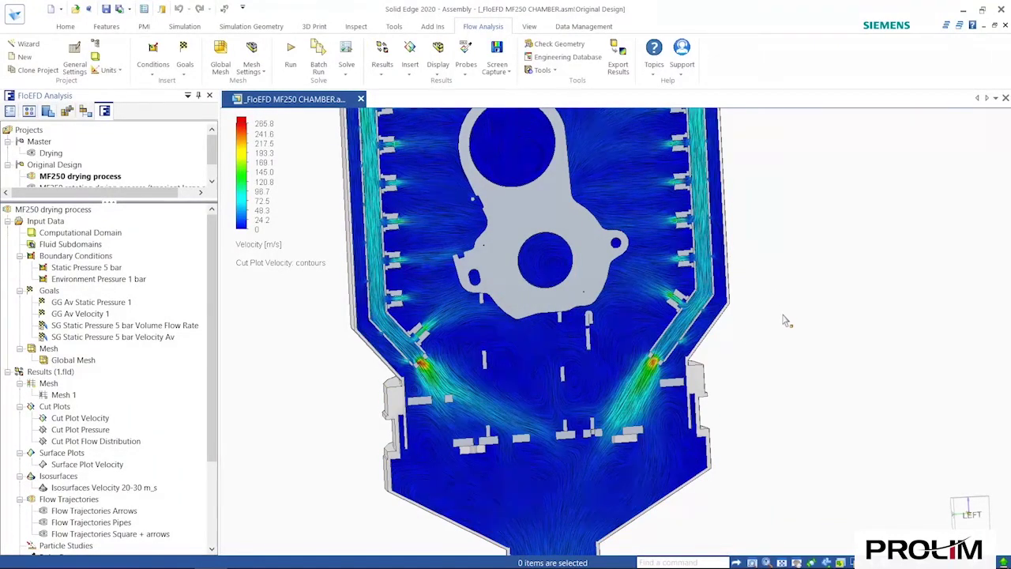
Hide Cut Plot Velocity and show Cut Plot Pressure, examining the pressure from the lower chamber up to the inlet.
{"action": "right_click", "coordinate": [79, 418]}
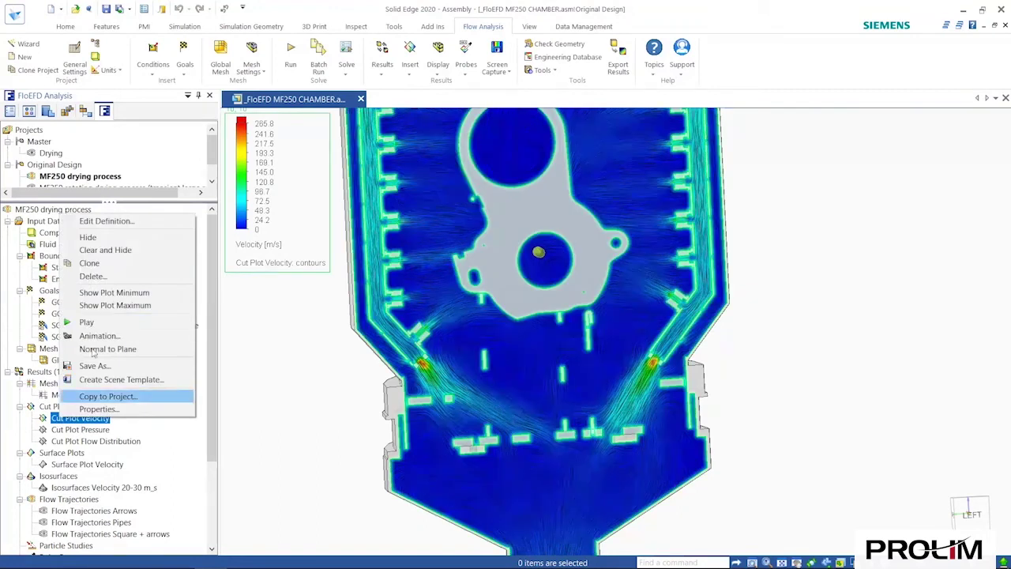
{"action": "left_click", "coordinate": [87, 237]}
{"action": "right_click", "coordinate": [80, 429]}
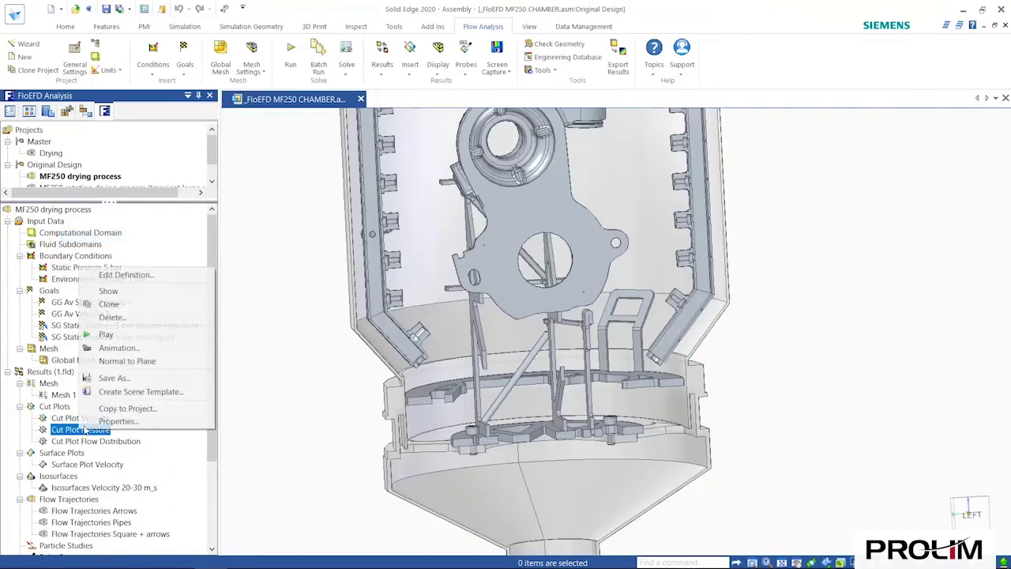
{"action": "left_click", "coordinate": [99, 292]}
{"action": "left_click", "coordinate": [287, 313]}
{"action": "scroll", "coordinate": [318, 318], "scroll_direction": "up", "scroll_amount": 5, "text": "ctrl"}
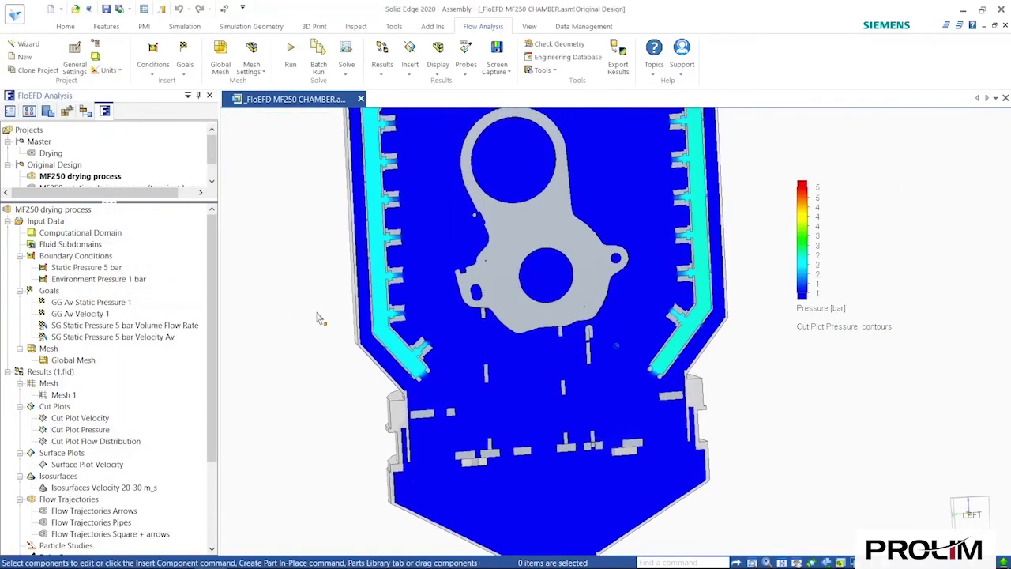
{"action": "scroll", "coordinate": [314, 323], "scroll_direction": "up", "scroll_amount": 2, "text": "ctrl"}
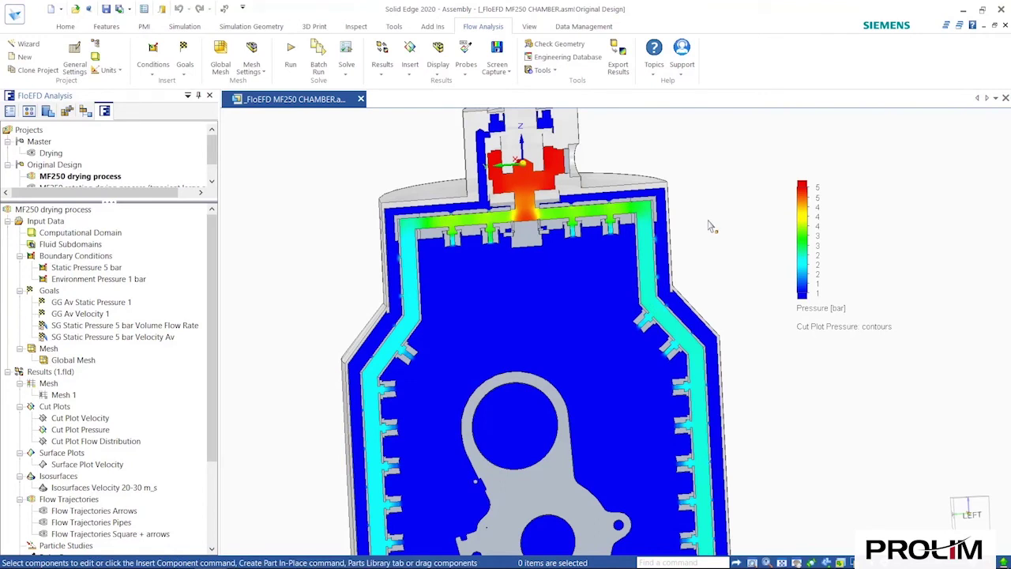
Hide Cut Plot Pressure and show Cut Plot Flow Distribution, examining it along the row of nozzles.
{"action": "right_click", "coordinate": [75, 432]}
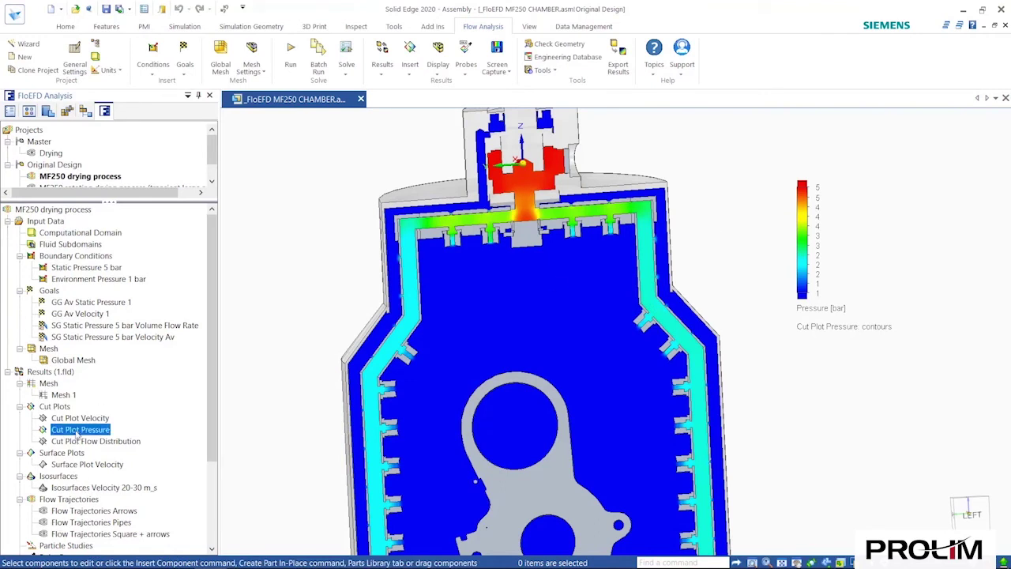
{"action": "left_click", "coordinate": [94, 250]}
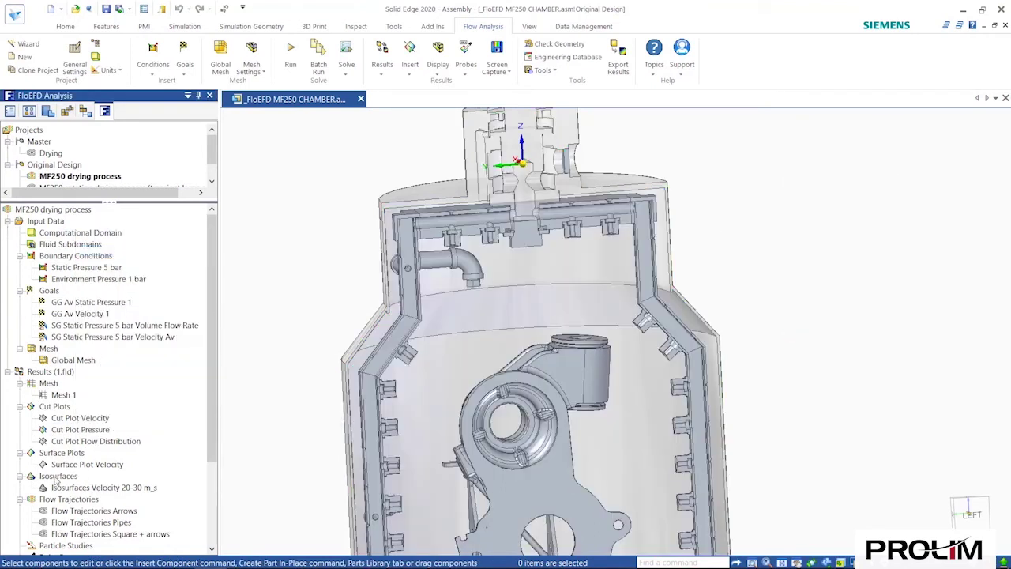
{"action": "right_click", "coordinate": [106, 444]}
{"action": "left_click", "coordinate": [158, 305]}
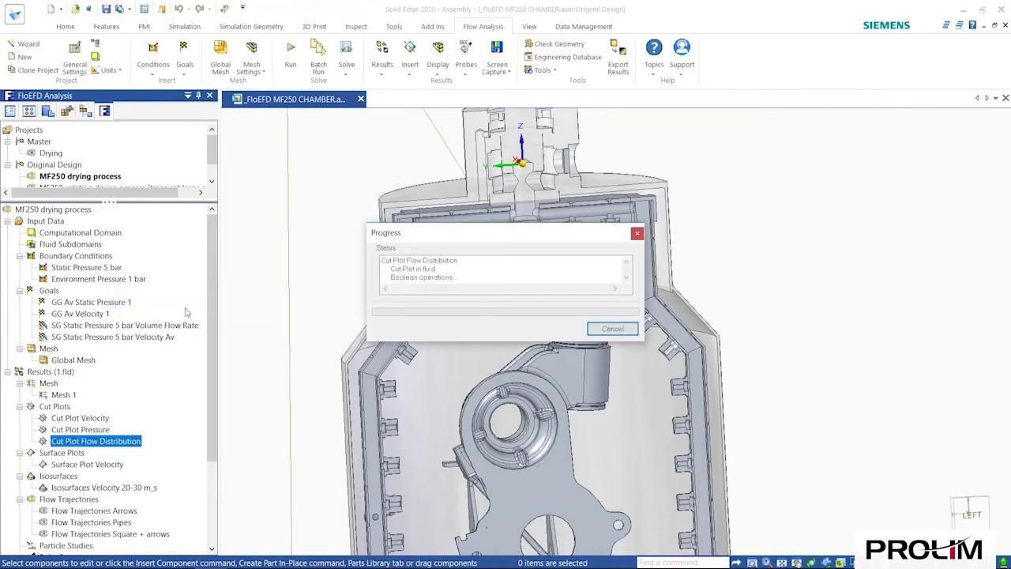
{"action": "middle_click_drag", "start_coordinate": [286, 347], "coordinate": [435, 179]}
{"action": "scroll", "coordinate": [306, 348], "scroll_direction": "up", "scroll_amount": 3}
{"action": "left_click", "coordinate": [350, 371]}
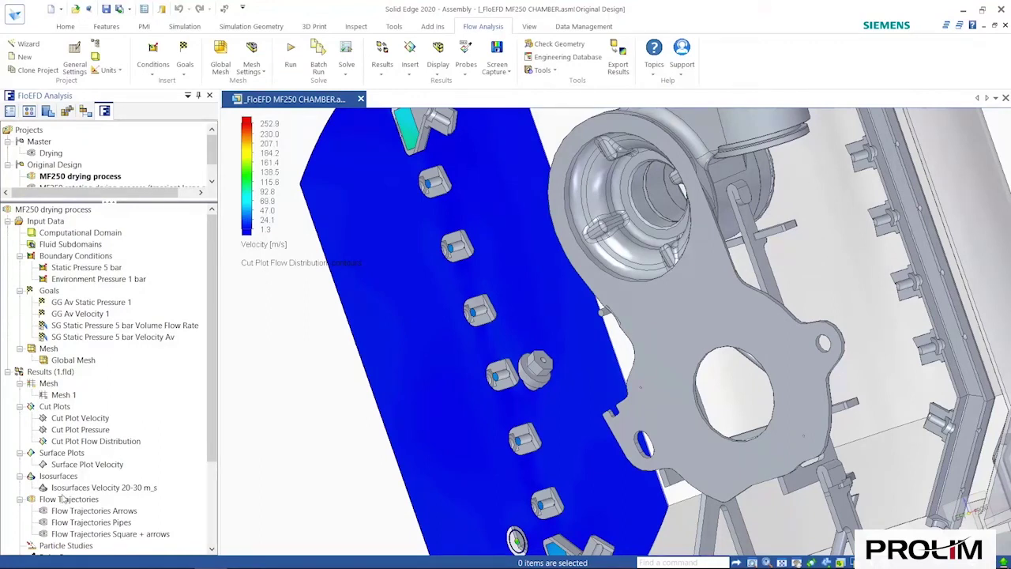
Show Surface Parameters Flow Distribution to read the mass flow rate at each nozzle.
{"action": "scroll", "coordinate": [77, 466], "scroll_direction": "down", "scroll_amount": 3}
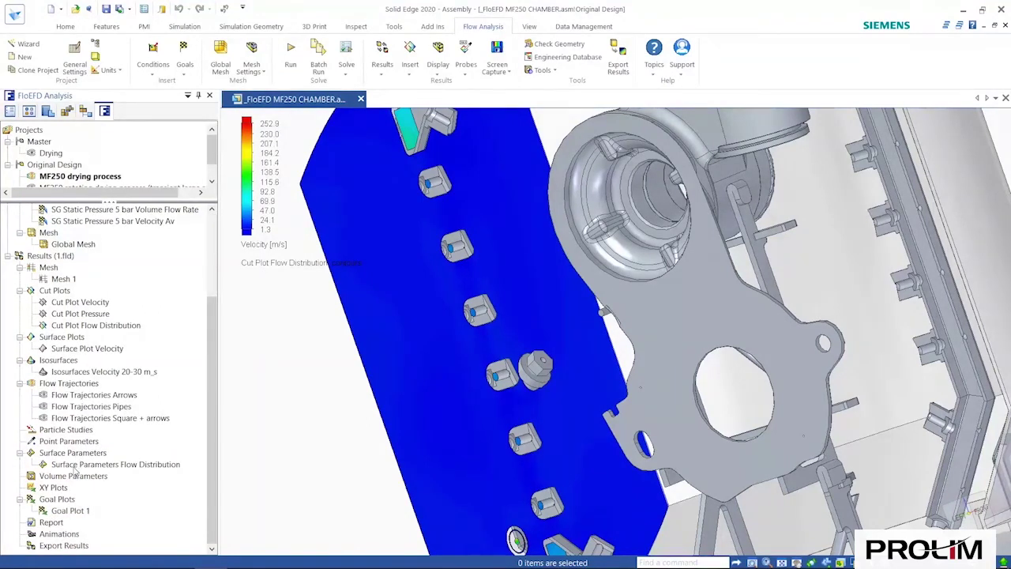
{"action": "left_click", "coordinate": [76, 467]}
{"action": "right_click", "coordinate": [75, 468]}
{"action": "left_click", "coordinate": [114, 389]}
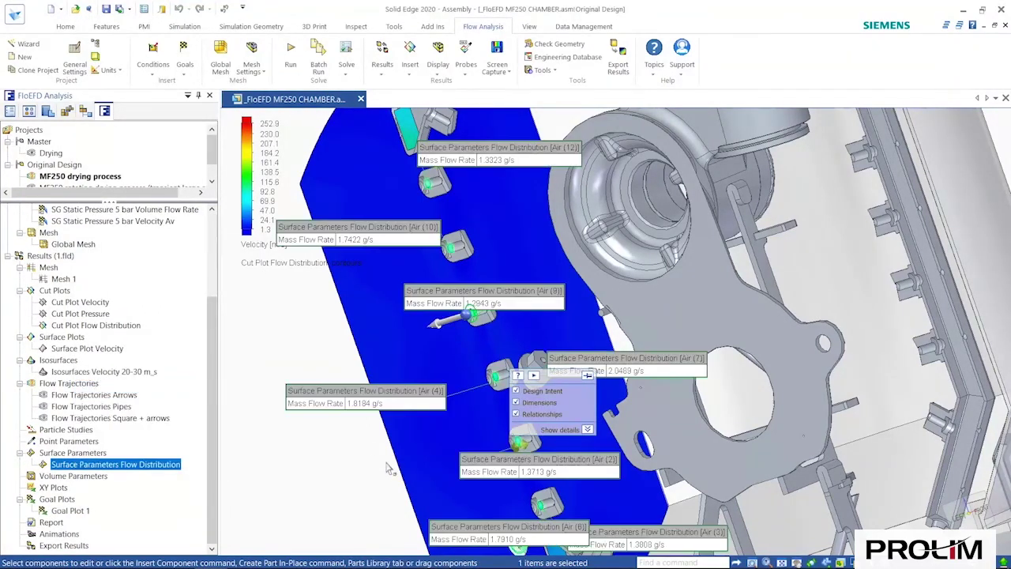
{"action": "left_click", "coordinate": [354, 494]}
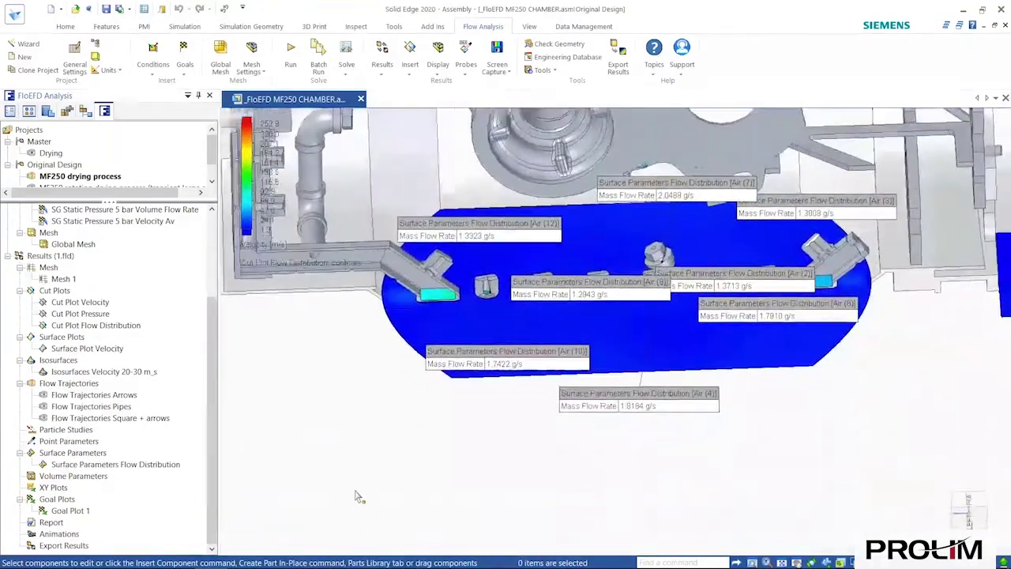
{"action": "middle_click_drag", "start_coordinate": [355, 492], "coordinate": [423, 430]}
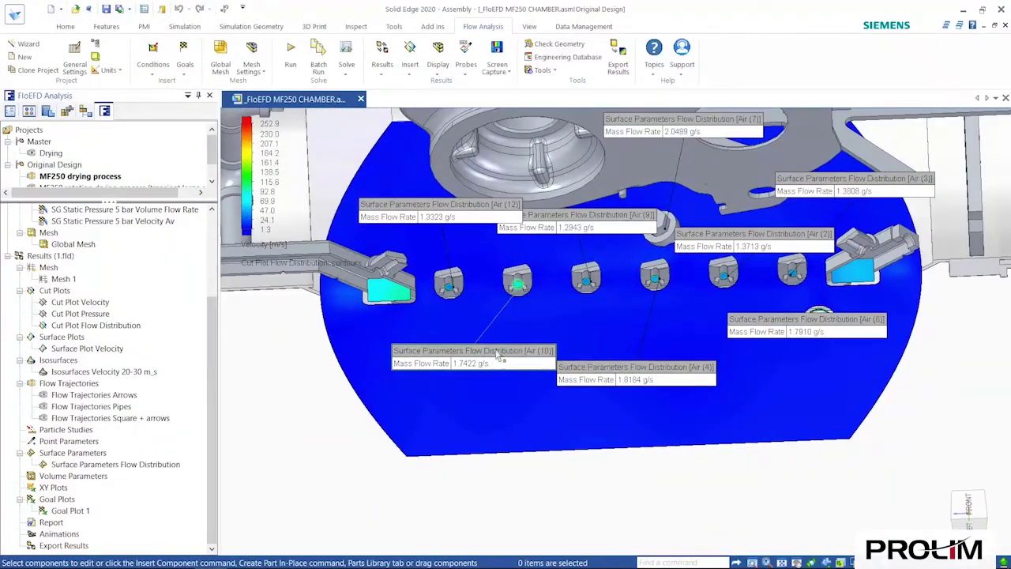
Rearrange the mass flow rate callouts for Air (10), Air (4), Air (9) and Air (12) so the nozzles can be compared.
{"action": "left_click_drag", "start_coordinate": [498, 356], "coordinate": [504, 338]}
{"action": "left_click_drag", "start_coordinate": [676, 373], "coordinate": [704, 378]}
{"action": "left_click_drag", "start_coordinate": [591, 233], "coordinate": [585, 251]}
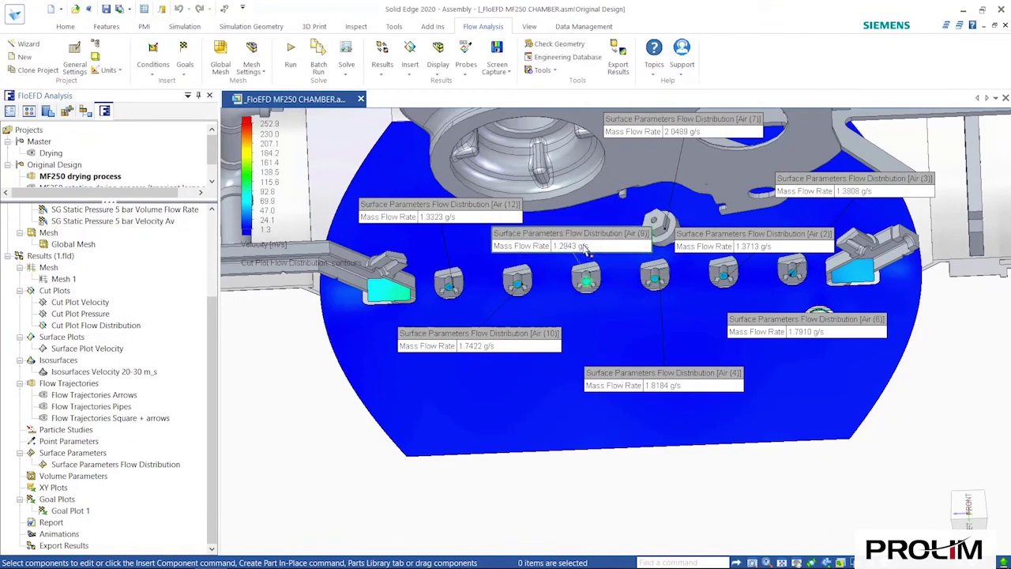
{"action": "left_click_drag", "start_coordinate": [459, 218], "coordinate": [421, 219]}
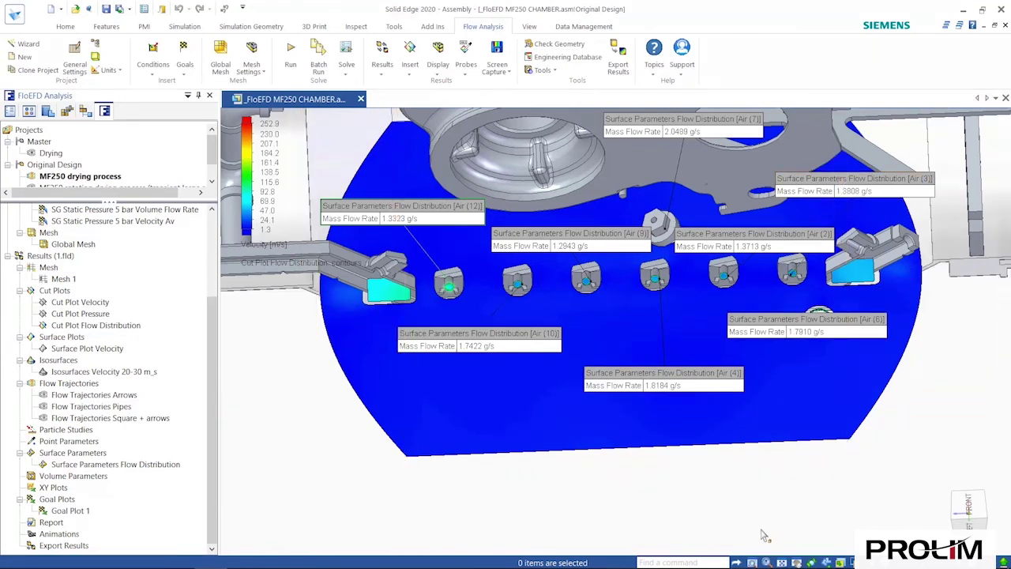
Hide Surface Parameters Flow Distribution and Cut Plot Flow Distribution.
{"action": "left_click", "coordinate": [67, 466]}
{"action": "right_click", "coordinate": [67, 466]}
{"action": "left_click", "coordinate": [71, 368]}
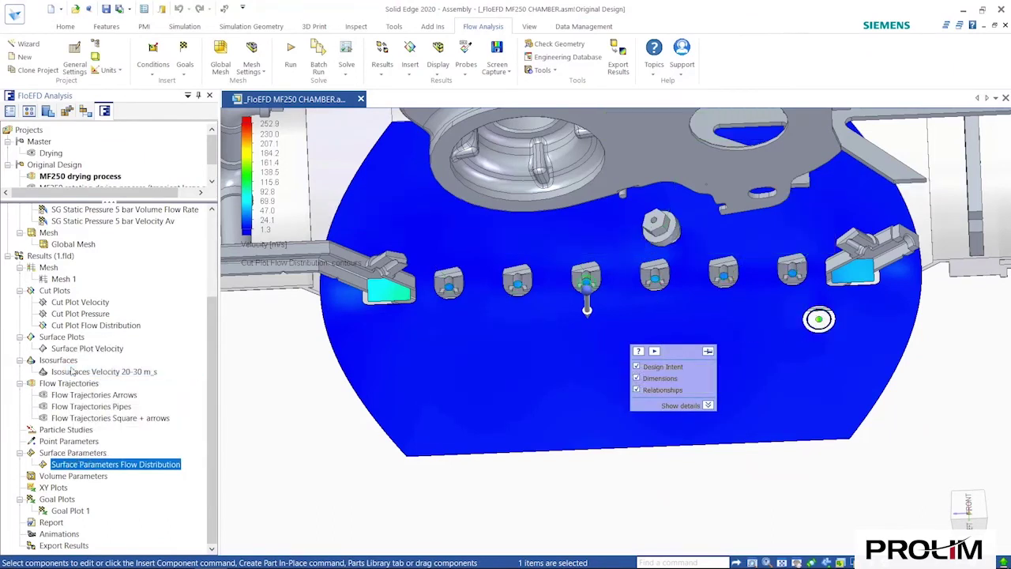
{"action": "left_click", "coordinate": [71, 325]}
{"action": "right_click", "coordinate": [71, 326]}
{"action": "left_click", "coordinate": [79, 344]}
Show Surface Plot Velocity on the part inside the chamber.
{"action": "left_click", "coordinate": [85, 350]}
{"action": "right_click", "coordinate": [84, 353]}
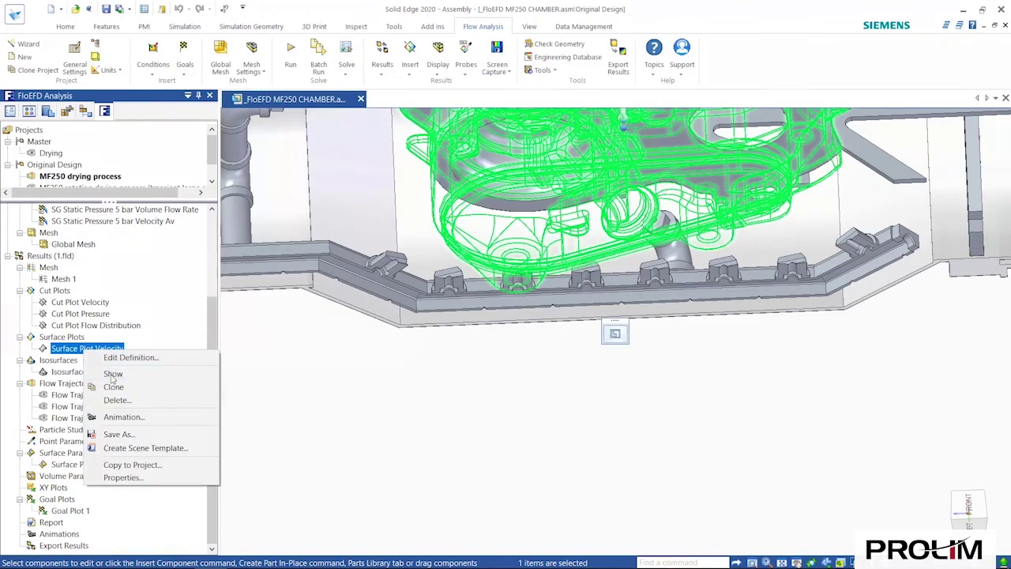
{"action": "left_click", "coordinate": [110, 373]}
{"action": "middle_click_drag", "start_coordinate": [409, 388], "coordinate": [573, 332]}
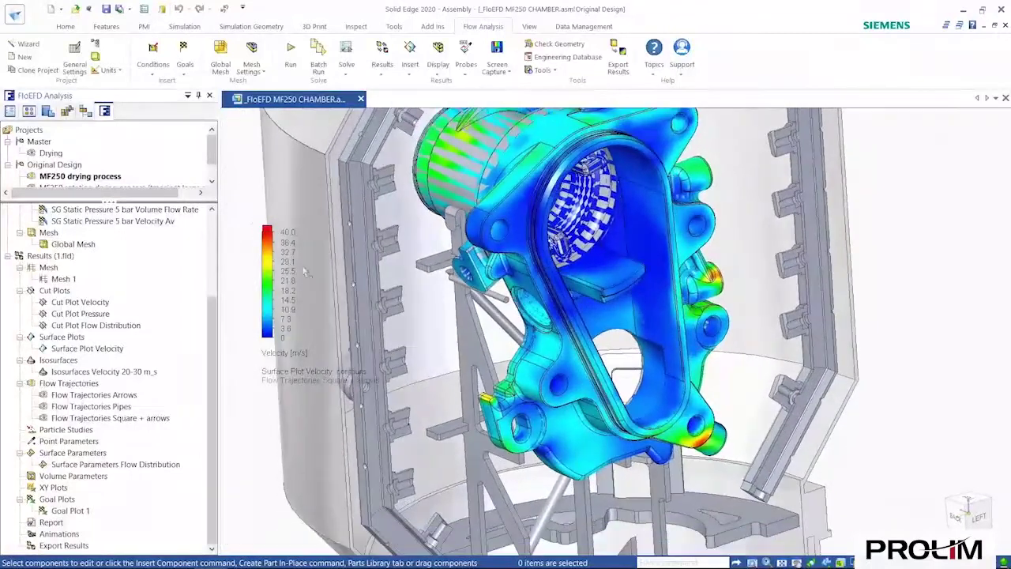
Hide the MF250 H00 PART HOLDER ASSY, LID4 and the outer chamber body, and return to the flow analysis tree.
{"action": "left_click", "coordinate": [86, 112]}
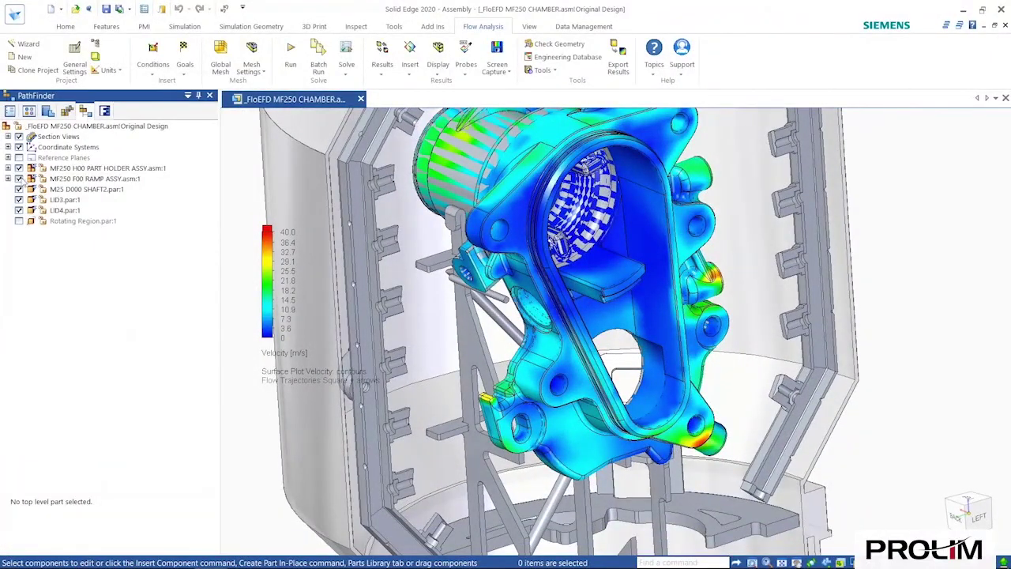
{"action": "left_click", "coordinate": [20, 169]}
{"action": "middle_click_drag", "start_coordinate": [913, 307], "coordinate": [887, 314]}
{"action": "middle_click_drag", "start_coordinate": [593, 443], "coordinate": [449, 305]}
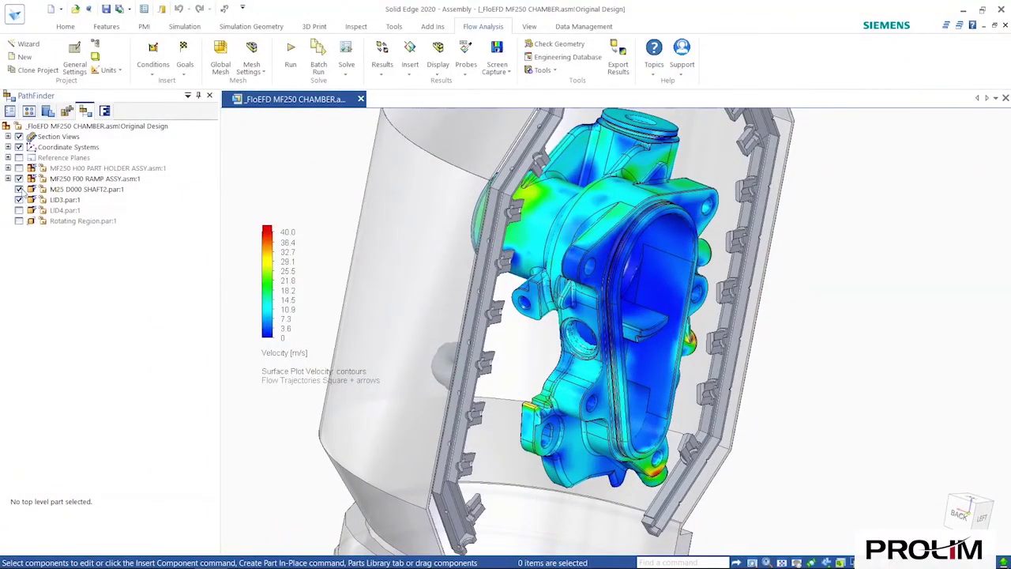
{"action": "left_click", "coordinate": [104, 110]}
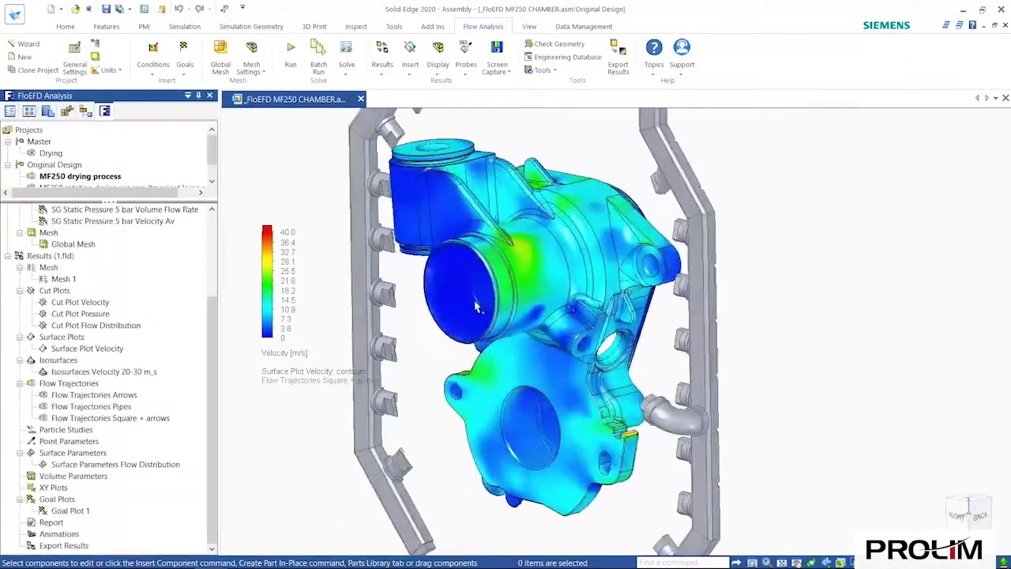
Show Flow Trajectories Square + arrows to view the nozzle air stream hitting the part, and hide it again.
{"action": "right_click", "coordinate": [99, 419]}
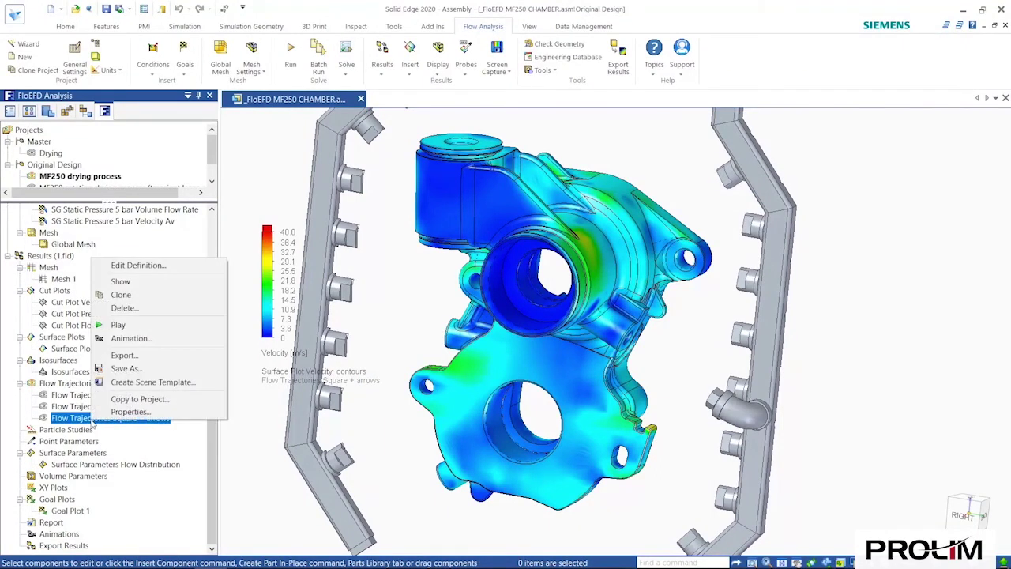
{"action": "left_click", "coordinate": [160, 281]}
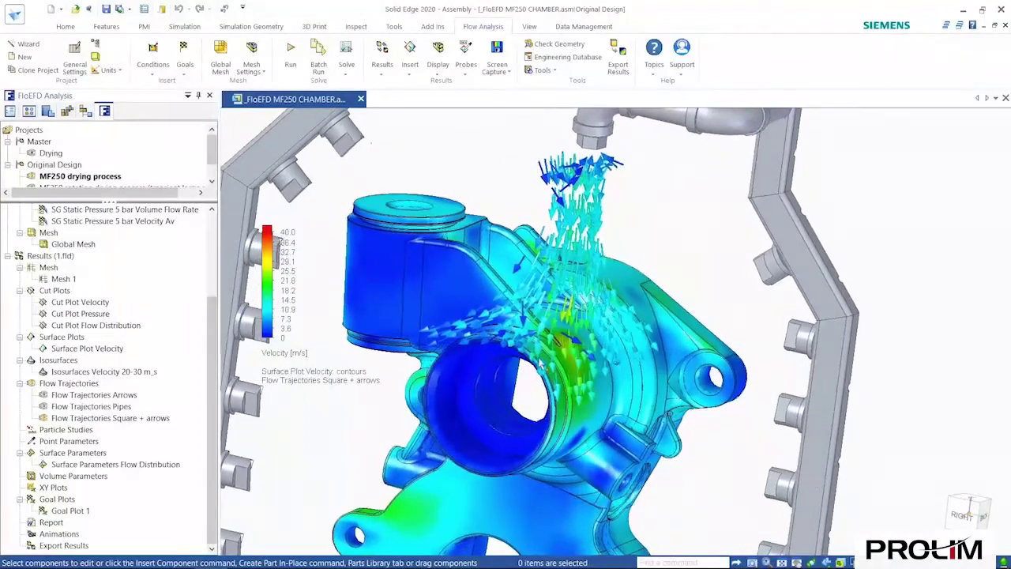
{"action": "right_click", "coordinate": [92, 419]}
{"action": "left_click", "coordinate": [135, 268]}
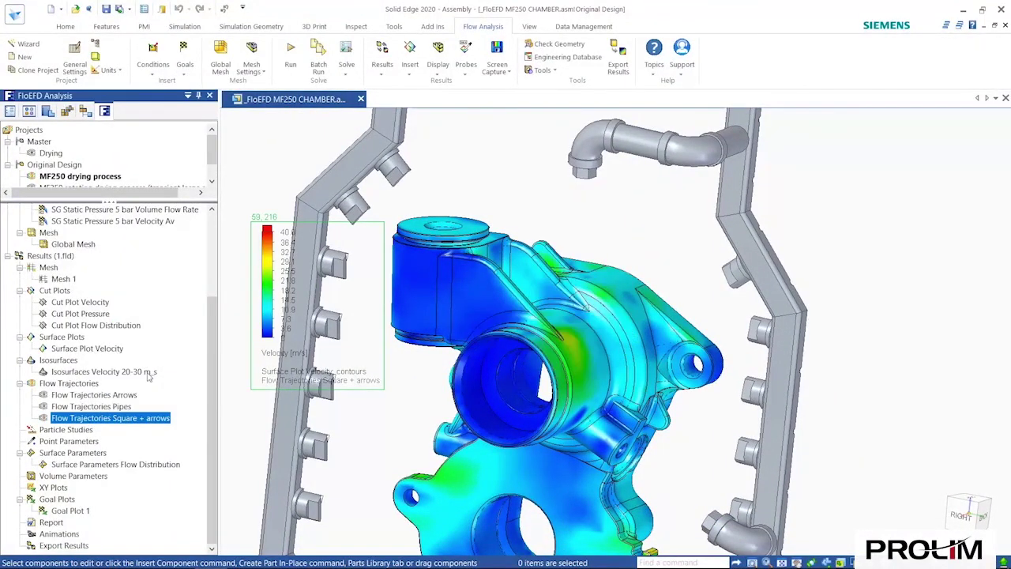
Show Flow Trajectories Arrows throughout the chamber and play its flow animation around the part.
{"action": "right_click", "coordinate": [117, 396]}
{"action": "left_click", "coordinate": [145, 417]}
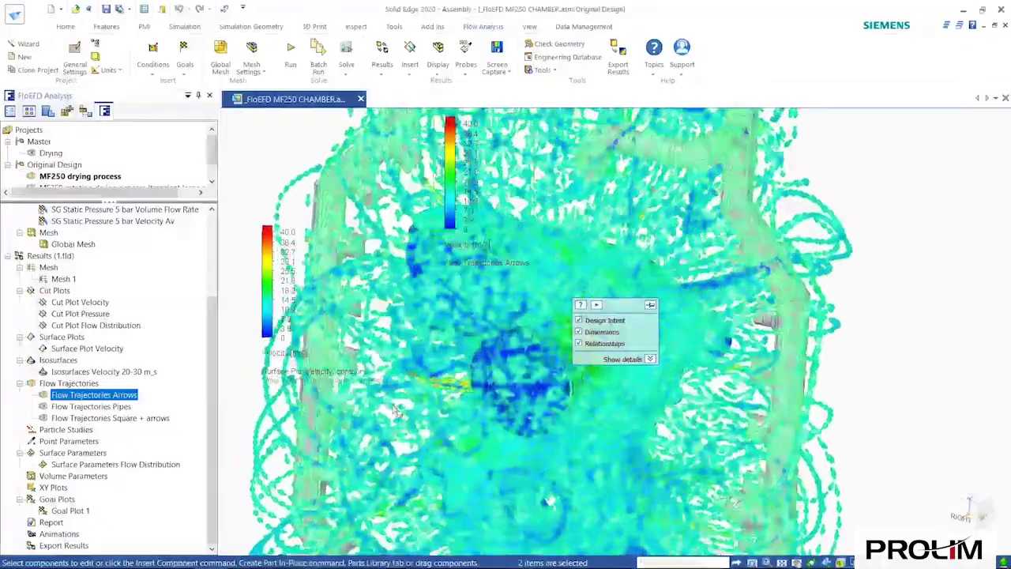
{"action": "middle_click_drag", "start_coordinate": [397, 411], "coordinate": [276, 476]}
{"action": "left_click", "coordinate": [341, 480]}
{"action": "left_click", "coordinate": [87, 395]}
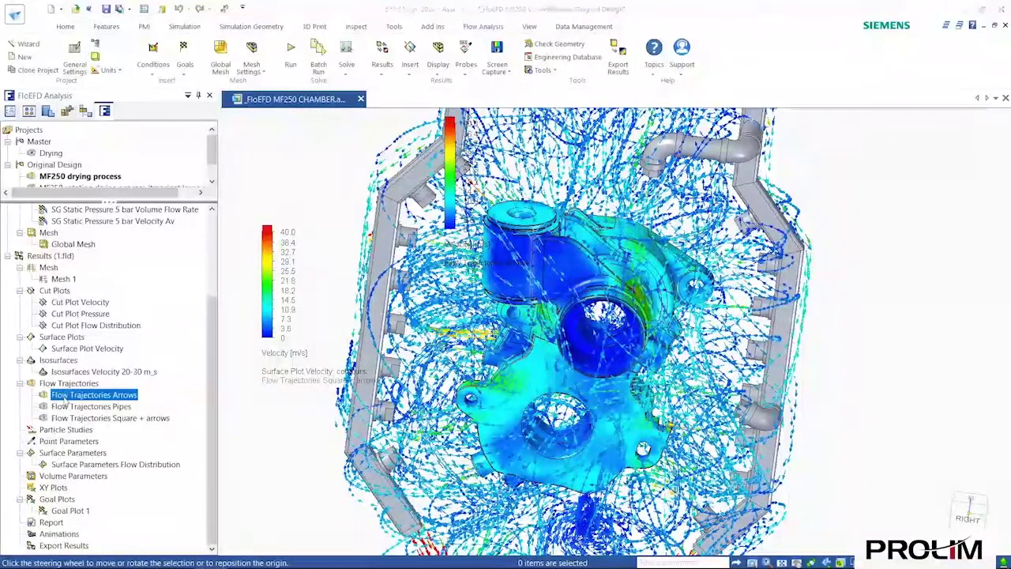
{"action": "right_click", "coordinate": [87, 394]}
{"action": "left_click", "coordinate": [88, 302]}
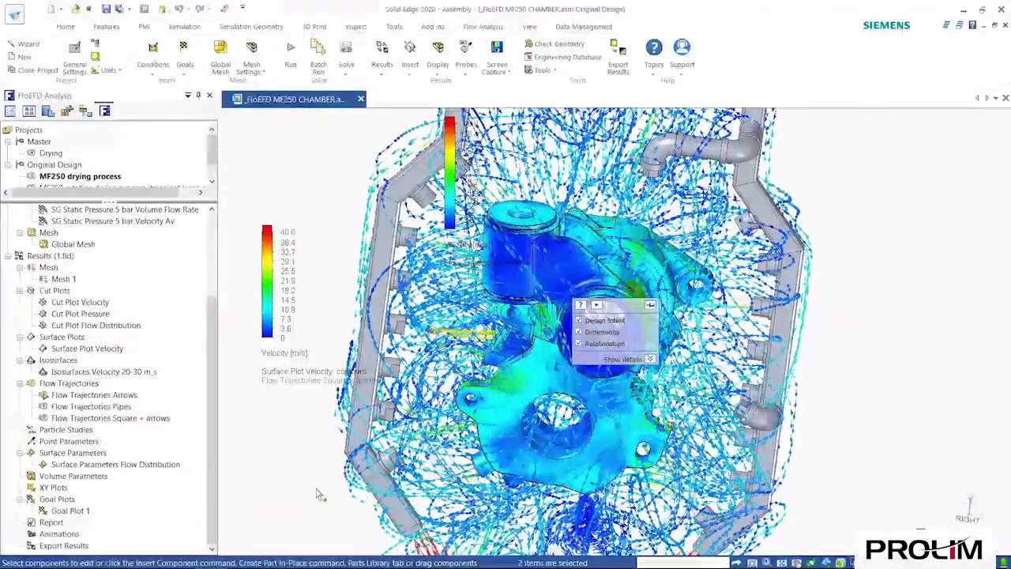
Stop the Flow Trajectories Arrows animation and hide these trajectories.
{"action": "left_click", "coordinate": [117, 394]}
{"action": "right_click", "coordinate": [119, 394]}
{"action": "left_click", "coordinate": [131, 302]}
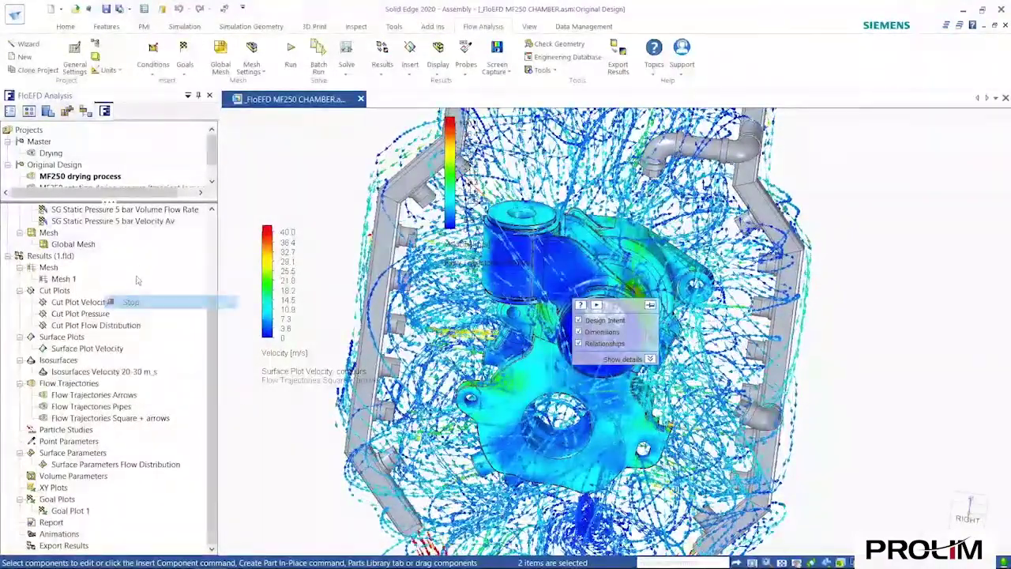
{"action": "right_click", "coordinate": [127, 394]}
{"action": "left_click", "coordinate": [158, 253]}
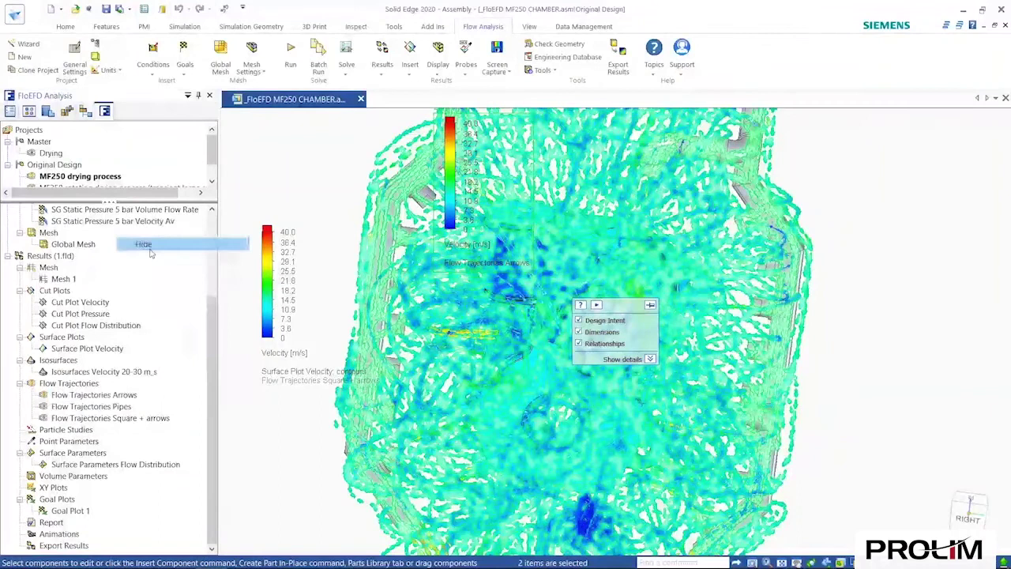
Show Isosurfaces Velocity 20-30 m_s and examine the air jets around the part from the back and side.
{"action": "left_click", "coordinate": [108, 373]}
{"action": "right_click", "coordinate": [108, 372]}
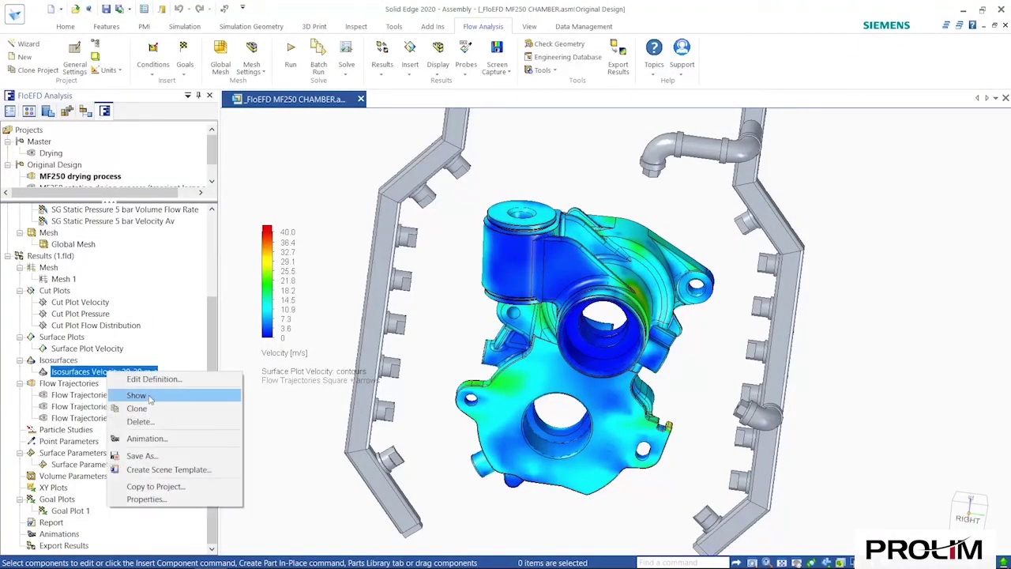
{"action": "left_click", "coordinate": [147, 397]}
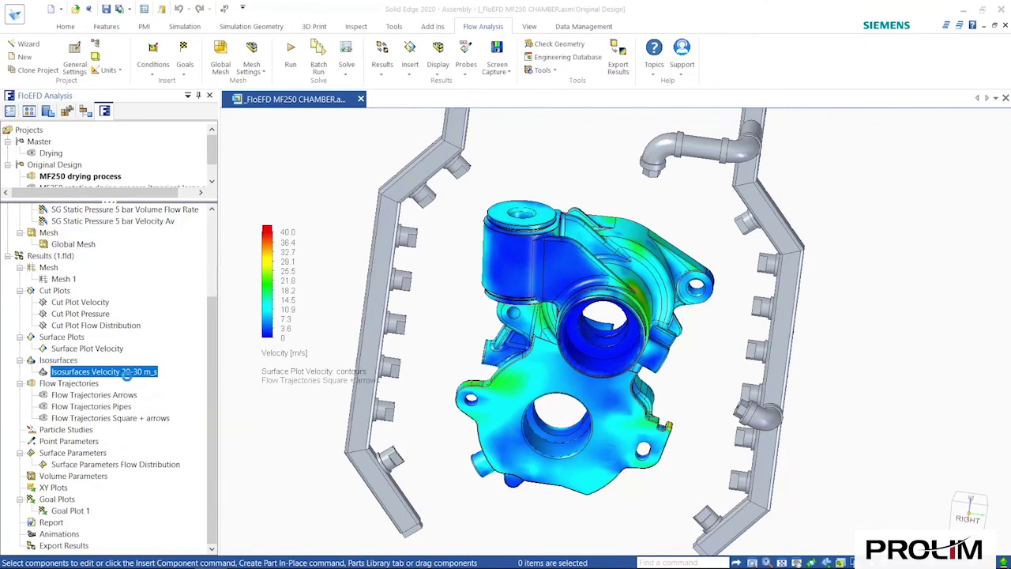
{"action": "middle_click_drag", "start_coordinate": [409, 486], "coordinate": [483, 476]}
{"action": "middle_click_drag", "start_coordinate": [790, 395], "coordinate": [803, 412]}
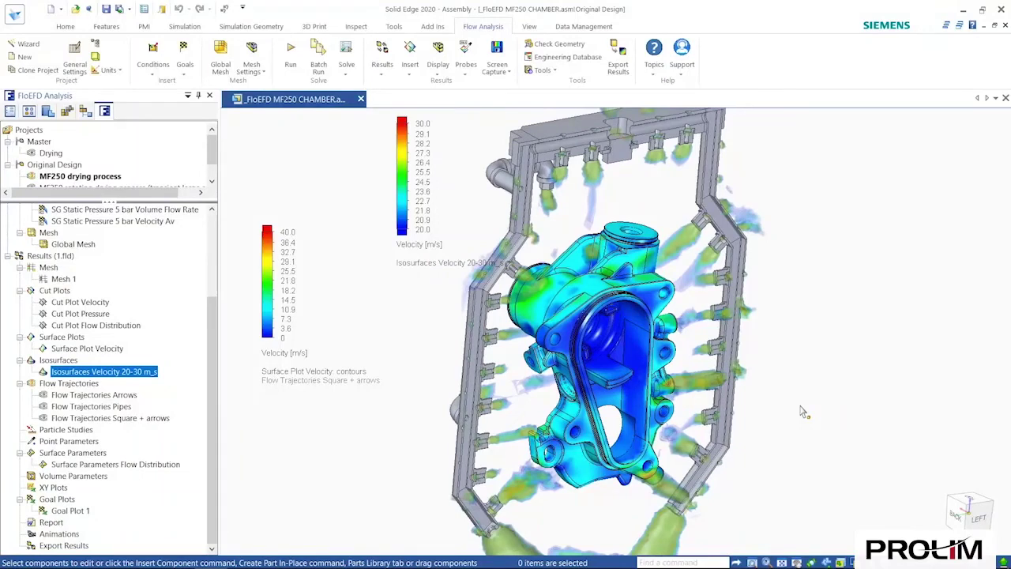
{"action": "middle_click_drag", "start_coordinate": [800, 406], "coordinate": [798, 406]}
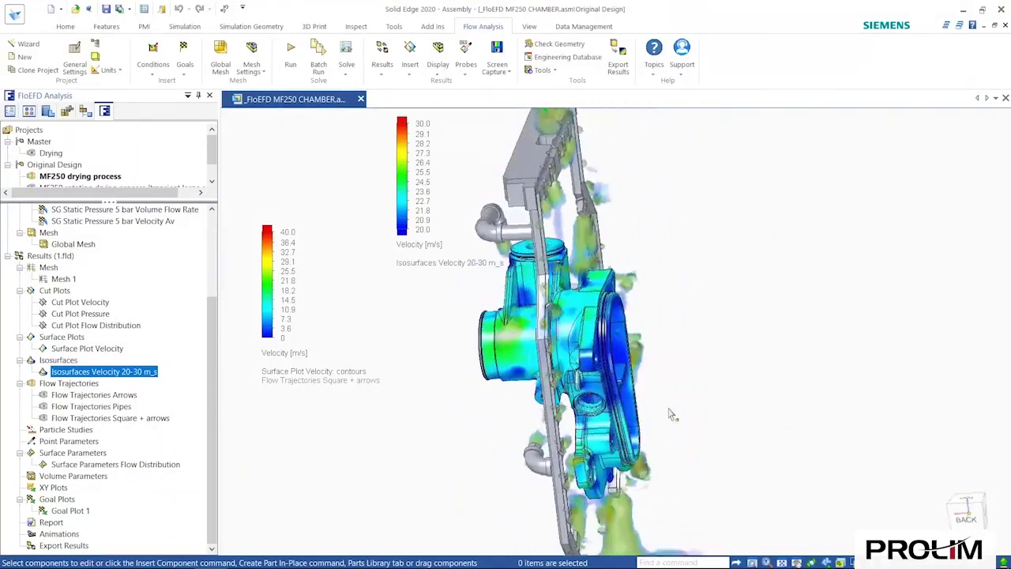